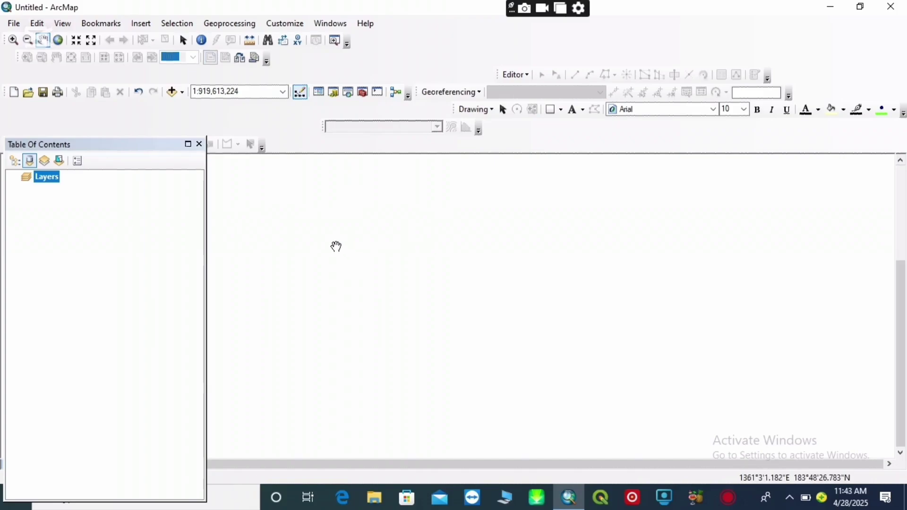
- Load DSMW.shp from the PRACTICALS folder into the map, accepting the spatial reference warning
click(184, 91)
click(185, 91)
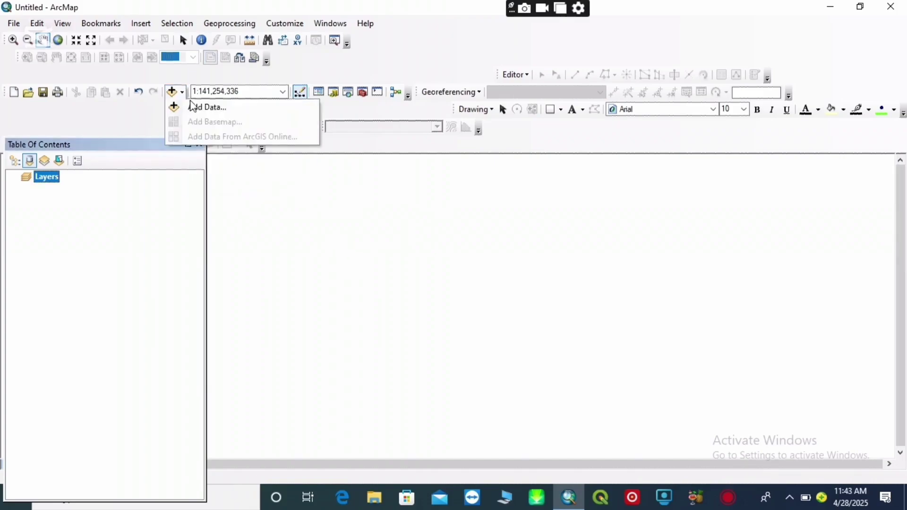
click(197, 107)
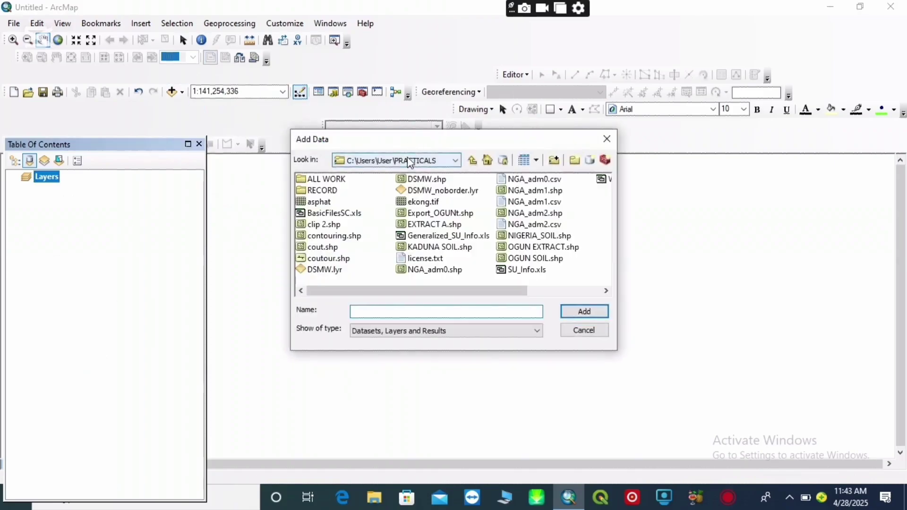
click(427, 180)
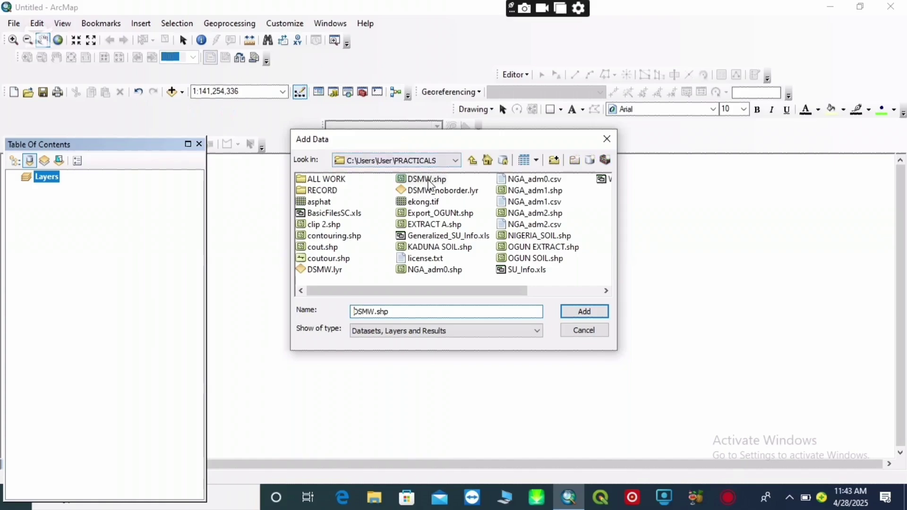
click(585, 312)
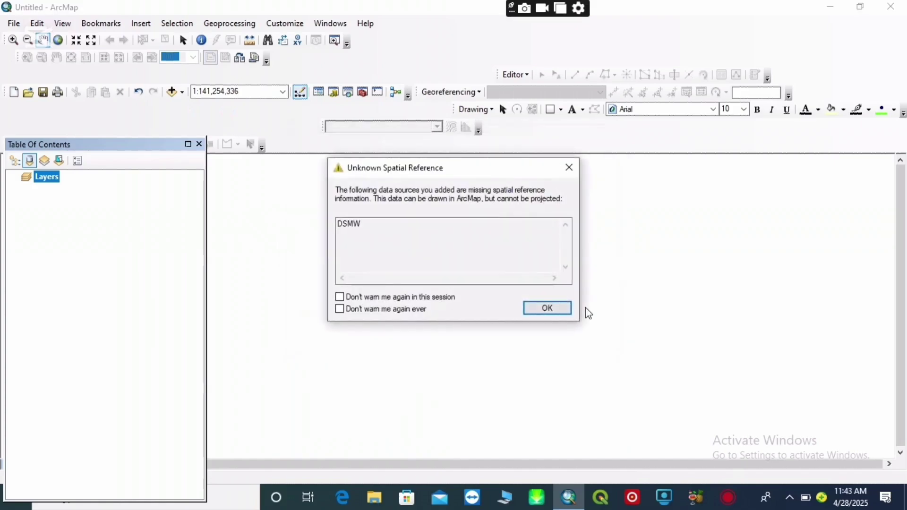
click(560, 309)
drag(207, 154, 152, 159)
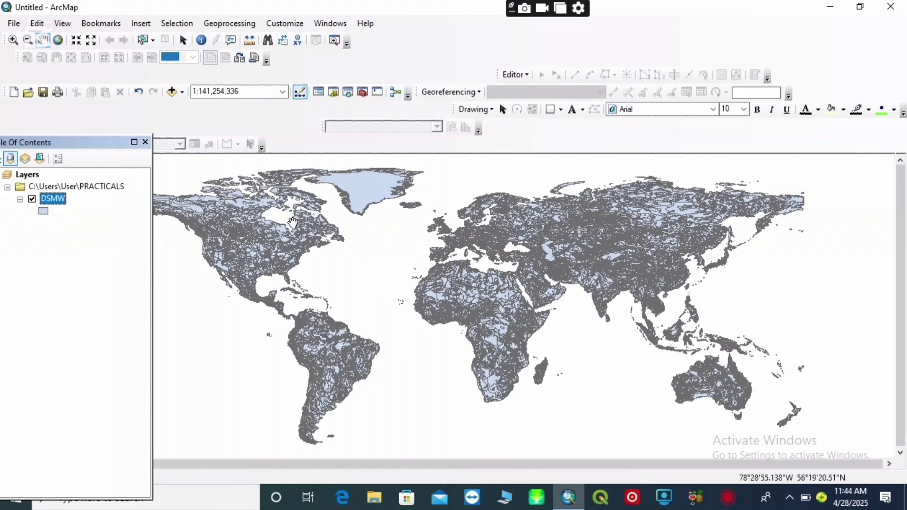
drag(471, 250, 512, 256)
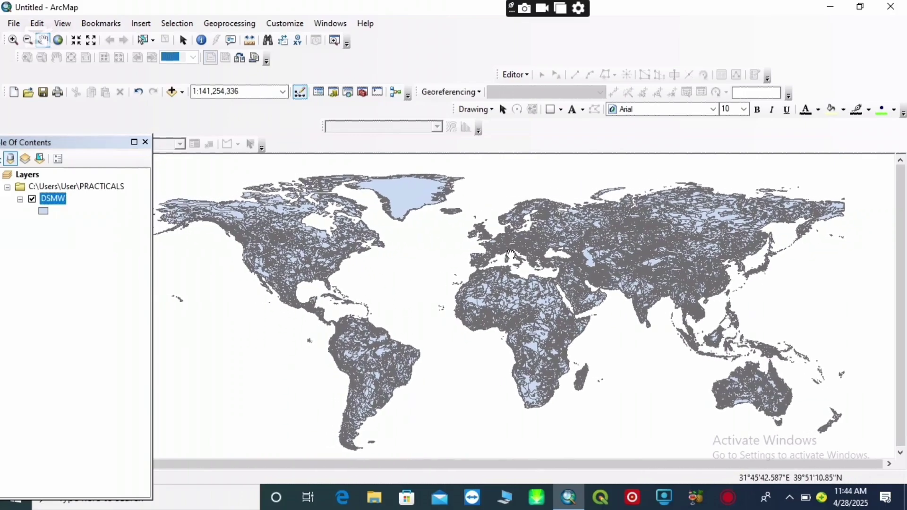
- Open the DSMW attribute table and begin a Select By Attributes query "COUNTRY" =
right_click(59, 203)
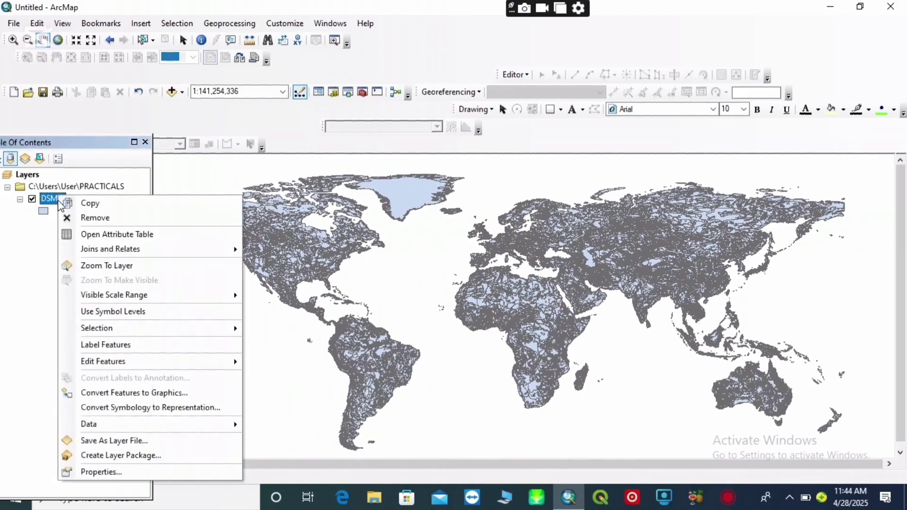
click(128, 233)
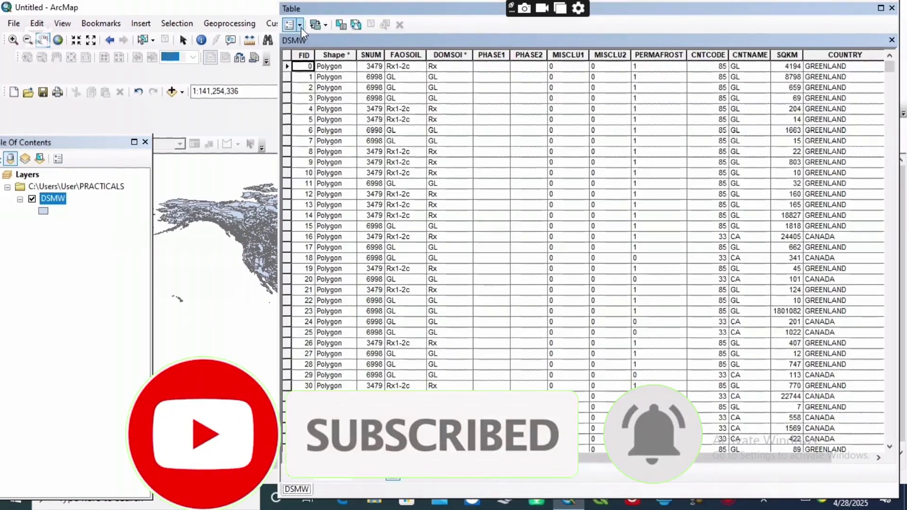
click(341, 26)
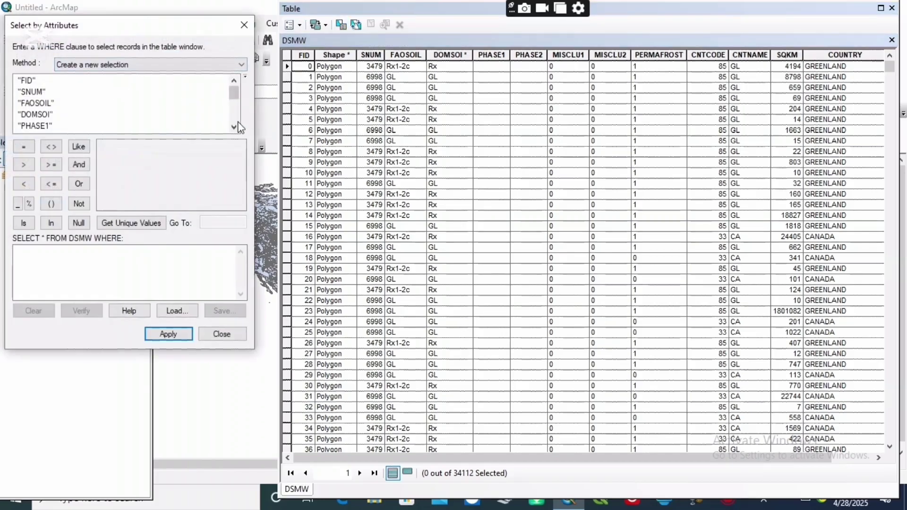
scroll(236, 127, down, 3)
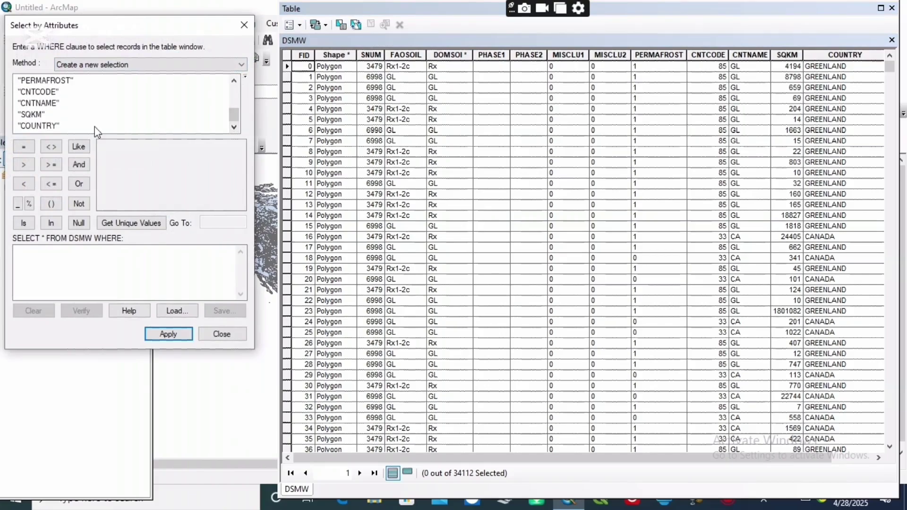
click(48, 127)
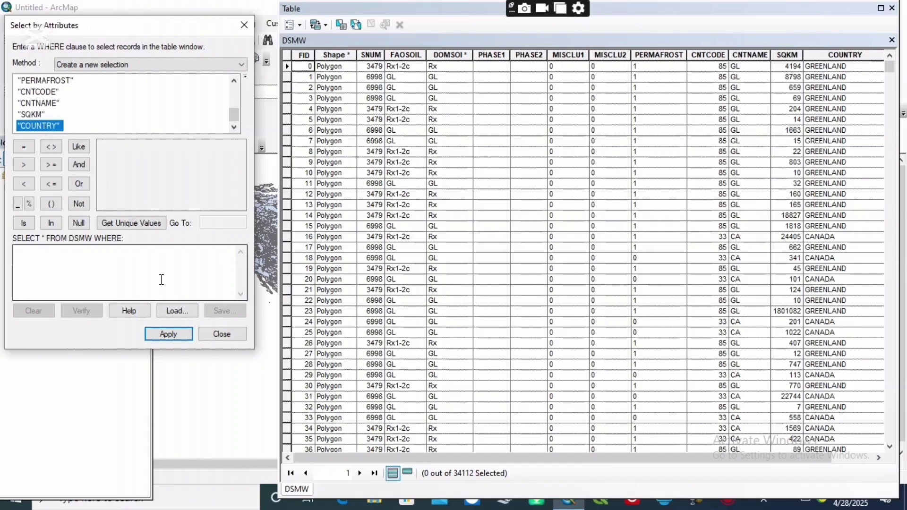
double_click(38, 126)
click(24, 146)
- Complete the expression with the unique value 'NIGERIA'
click(131, 223)
scroll(240, 192, down, 15)
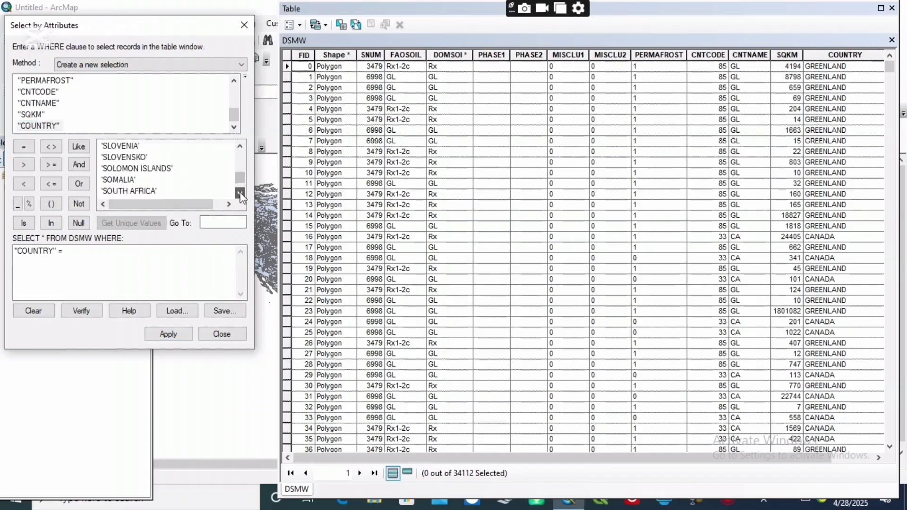
scroll(240, 193, down, 5)
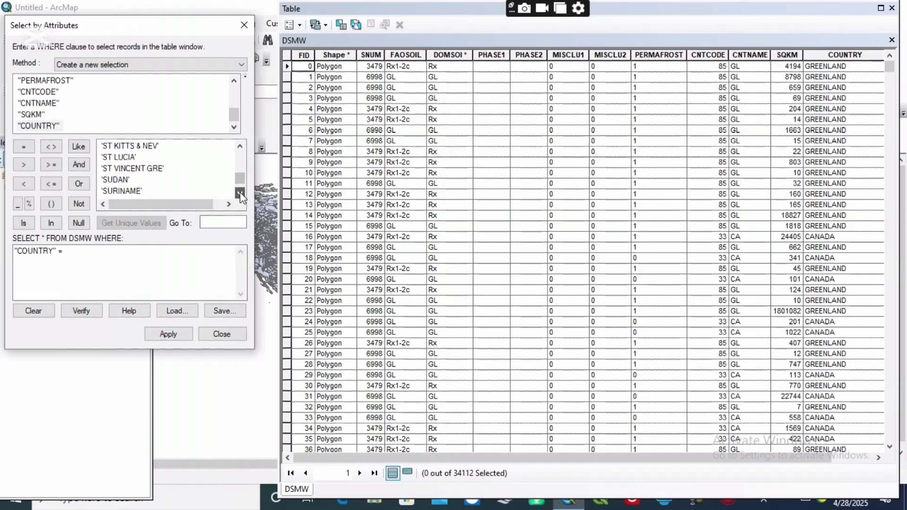
click(241, 146)
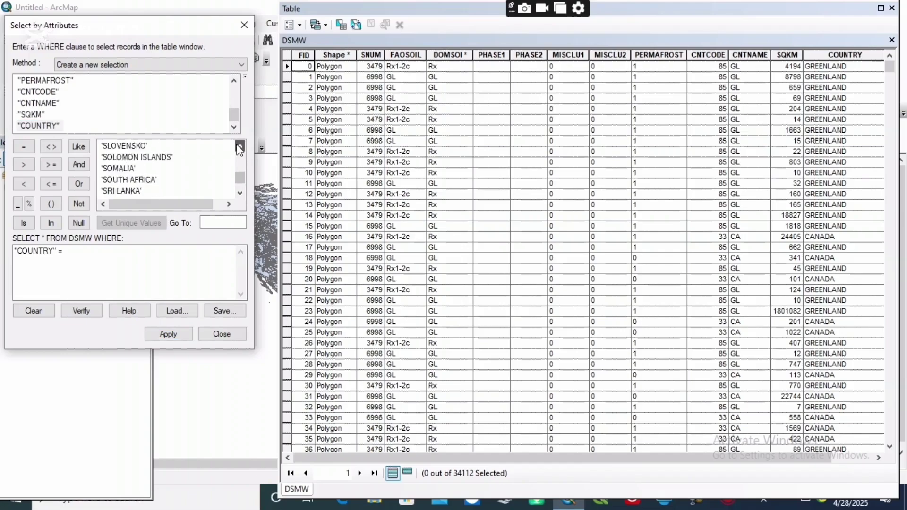
drag(240, 149, 241, 149)
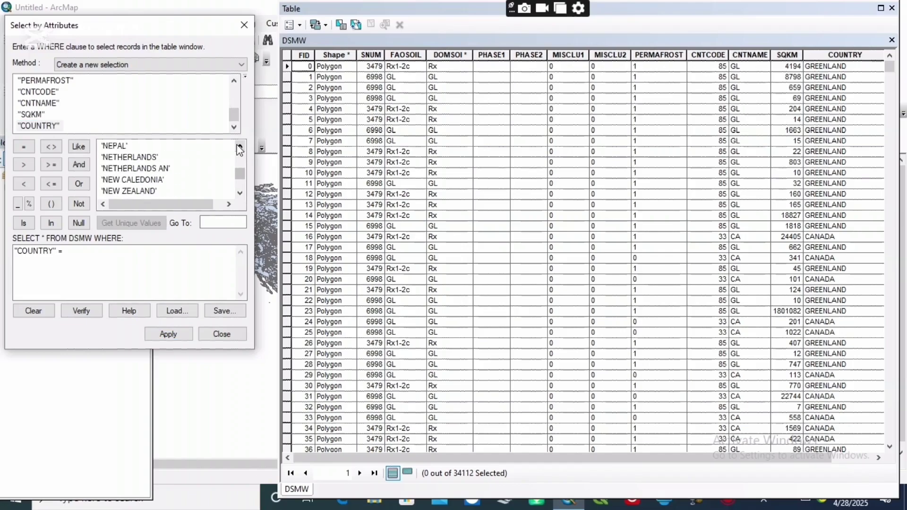
click(240, 193)
click(240, 194)
click(240, 193)
click(240, 193)
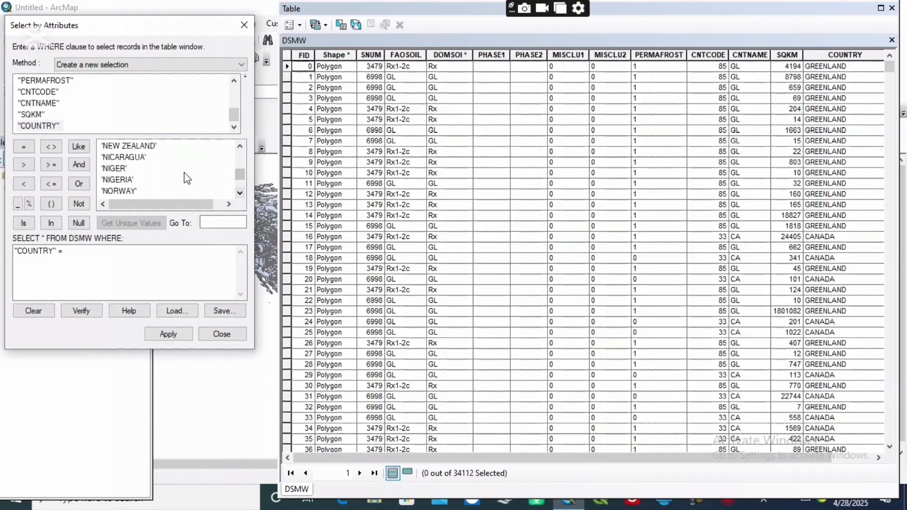
click(130, 182)
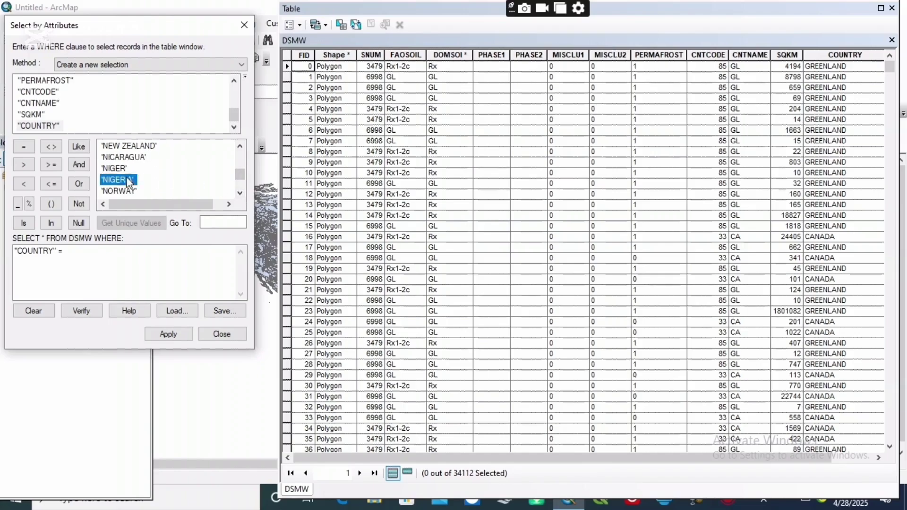
double_click(130, 182)
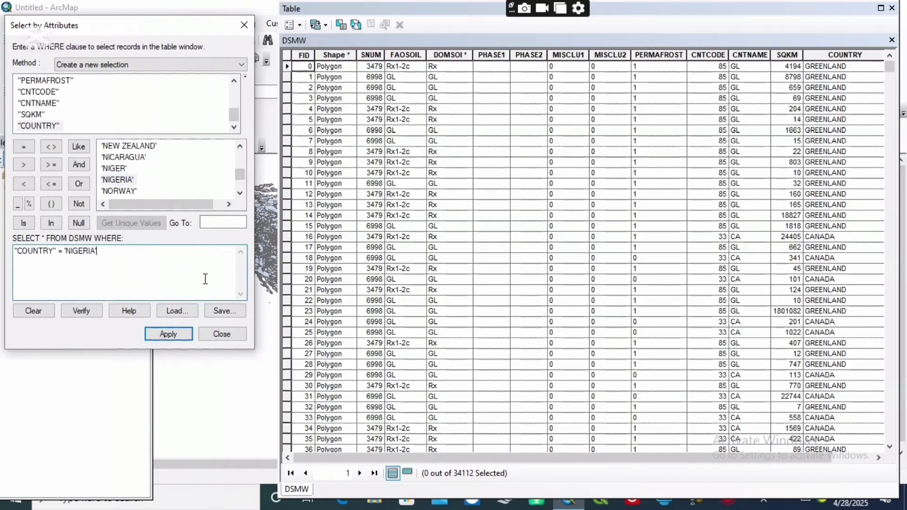
- Apply the query to select Nigeria's 328 polygons, then close the query and table
click(166, 334)
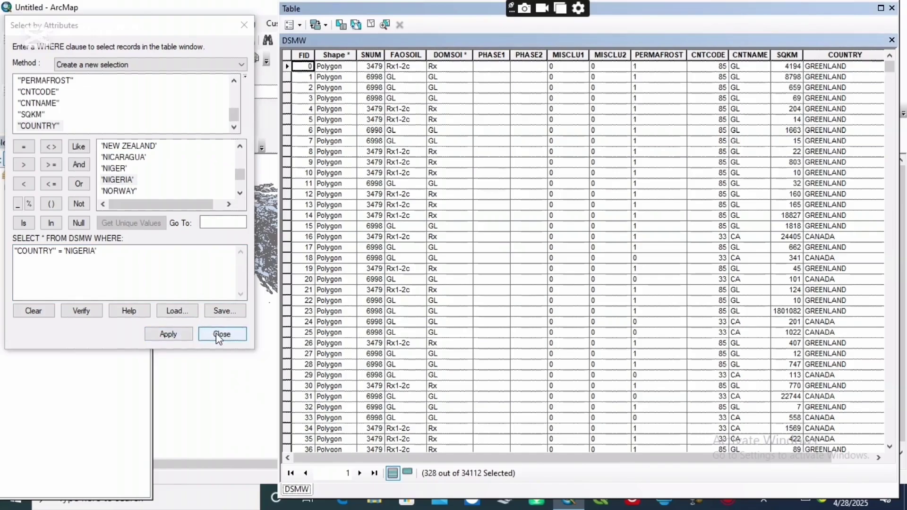
click(177, 333)
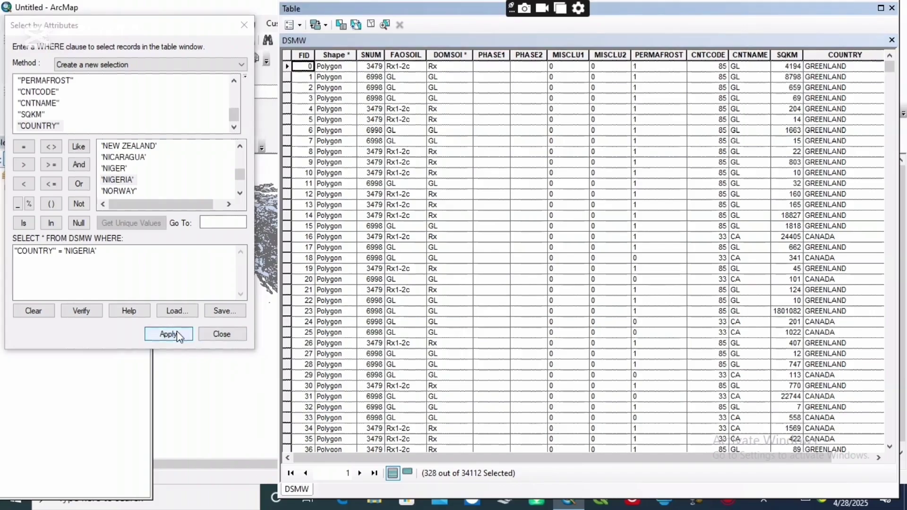
click(220, 335)
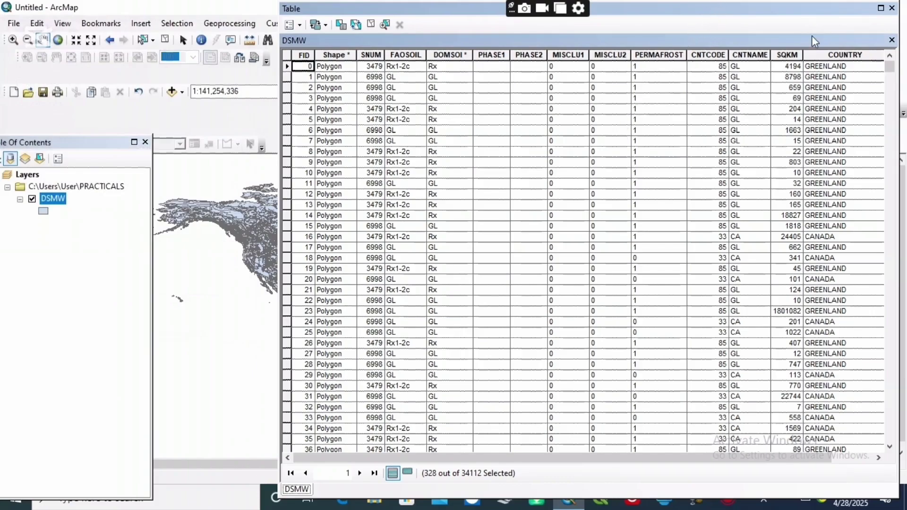
click(892, 8)
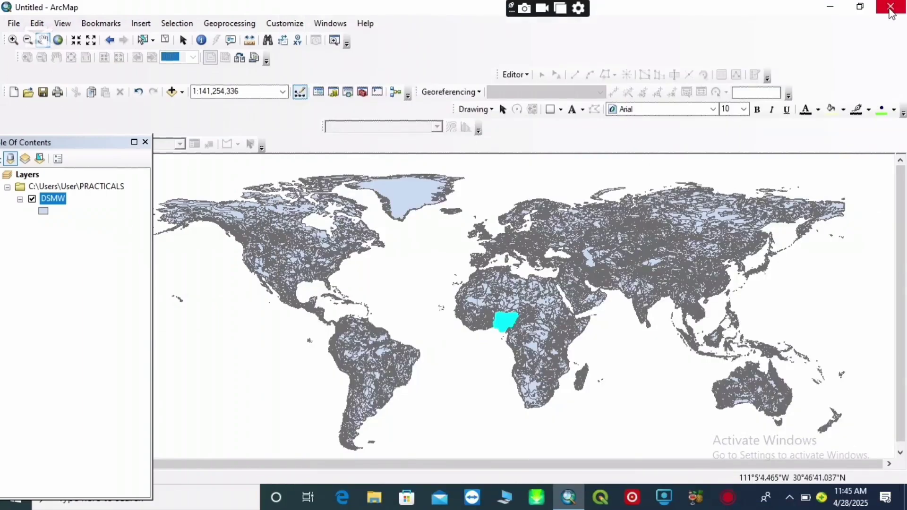
- Start exporting the selected DSMW features through Data > Export Data
click(32, 199)
click(32, 199)
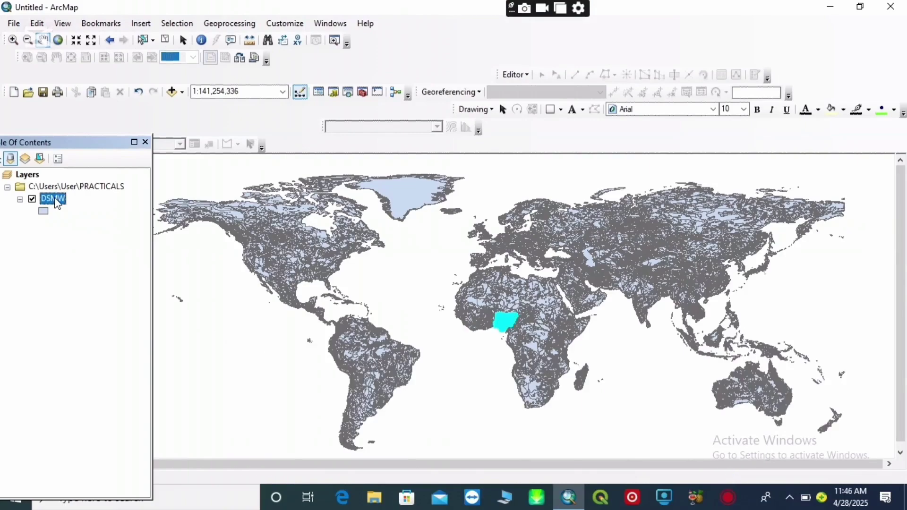
right_click(57, 203)
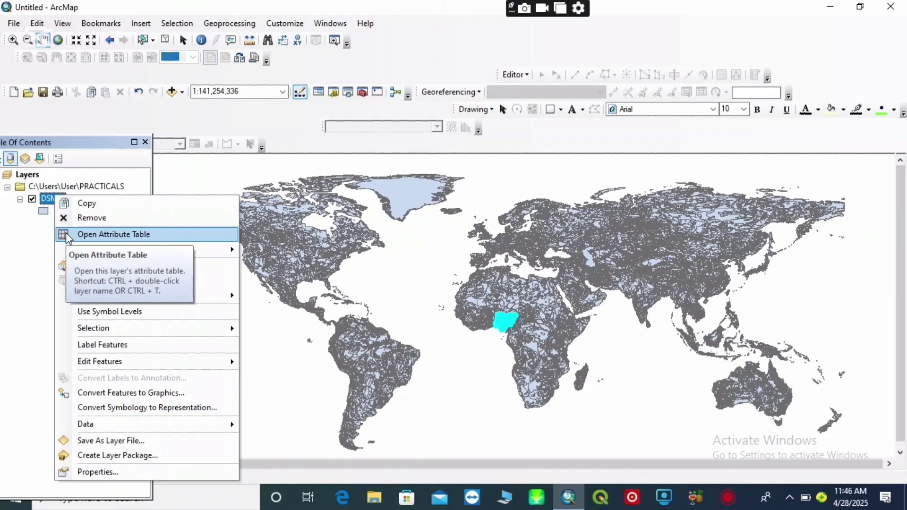
mouse_move(95, 293)
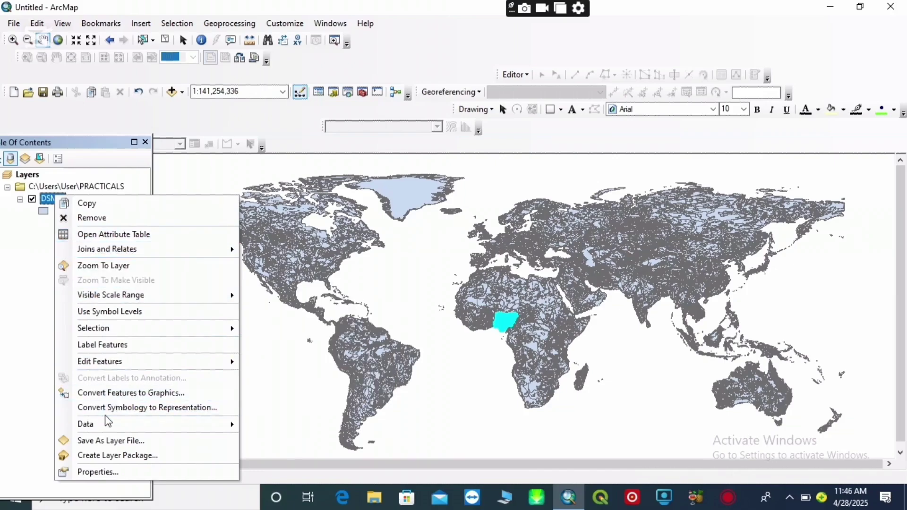
mouse_move(107, 424)
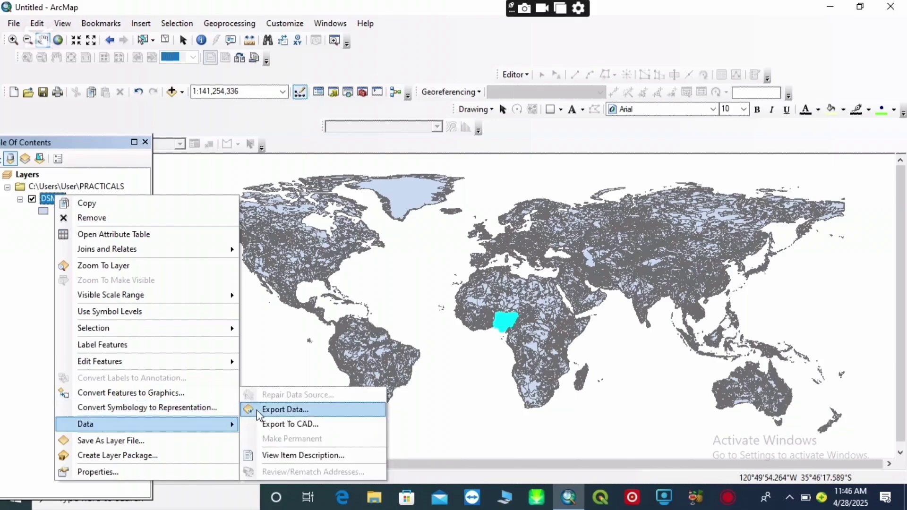
click(285, 410)
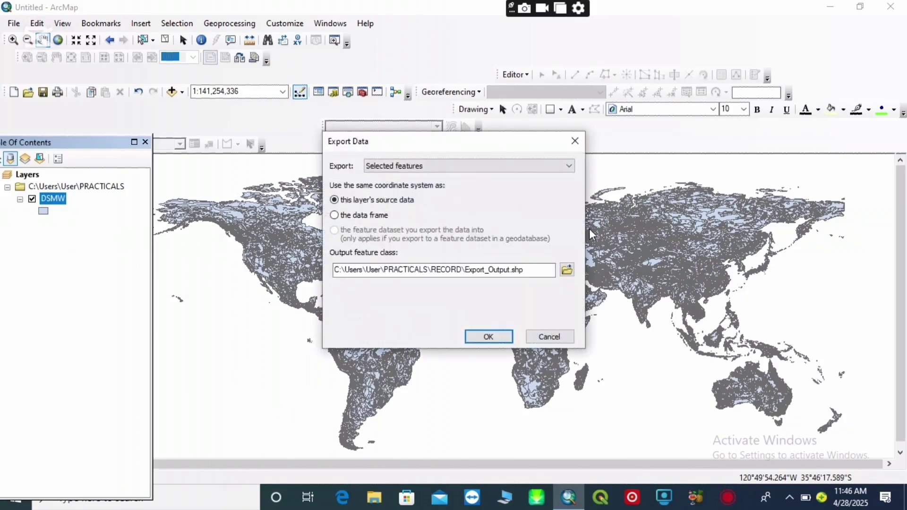
- Save the export as NIGERIA.shp and add the result to the map as a layer
click(566, 269)
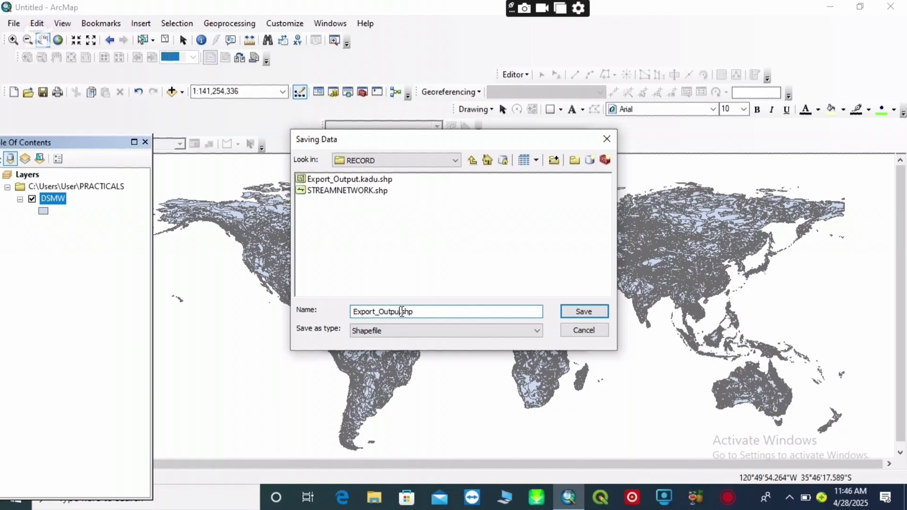
key(BackSpace)
key(BackSpace)
key(BackSpace)
key(BackSpace)
key(BackSpace)
key(BackSpace)
key(BackSpace)
key(BackSpace)
key(BackSpace)
key(BackSpace)
key(BackSpace)
key(BackSpace)
key(BackSpace)
text(NIGERIA)
click(577, 312)
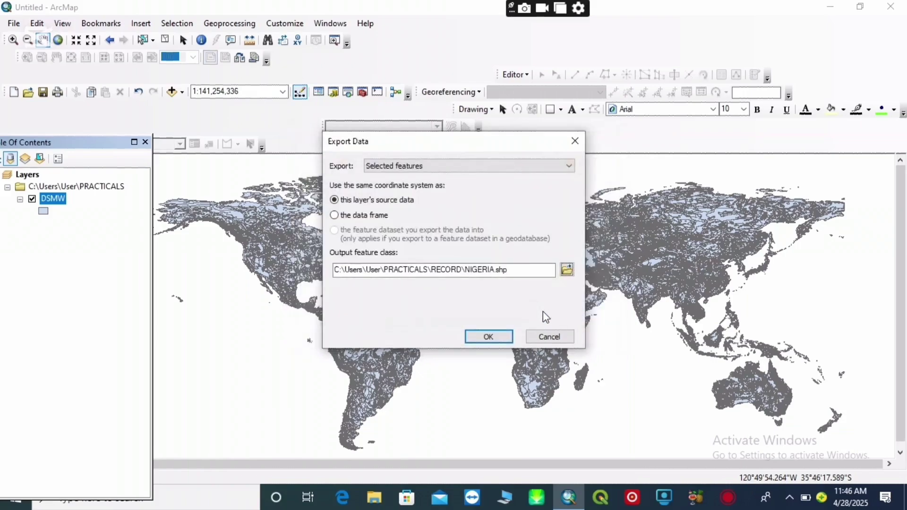
click(501, 336)
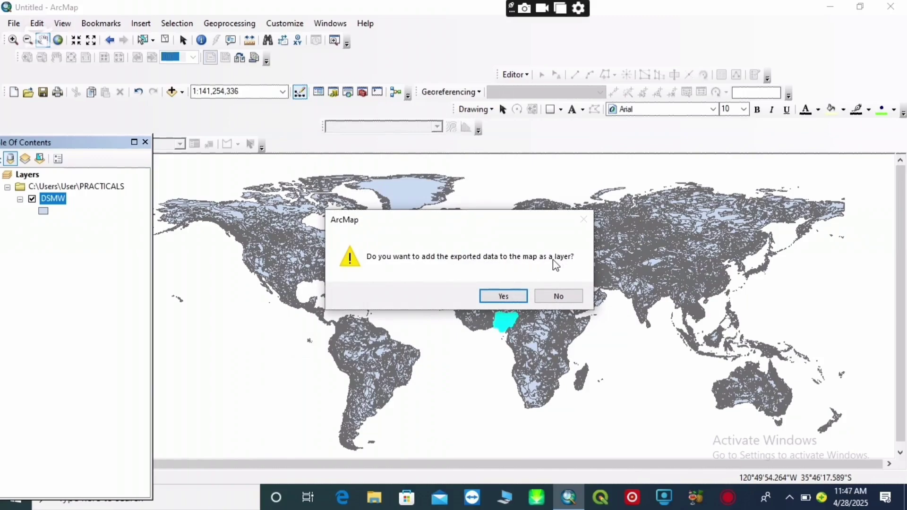
click(503, 297)
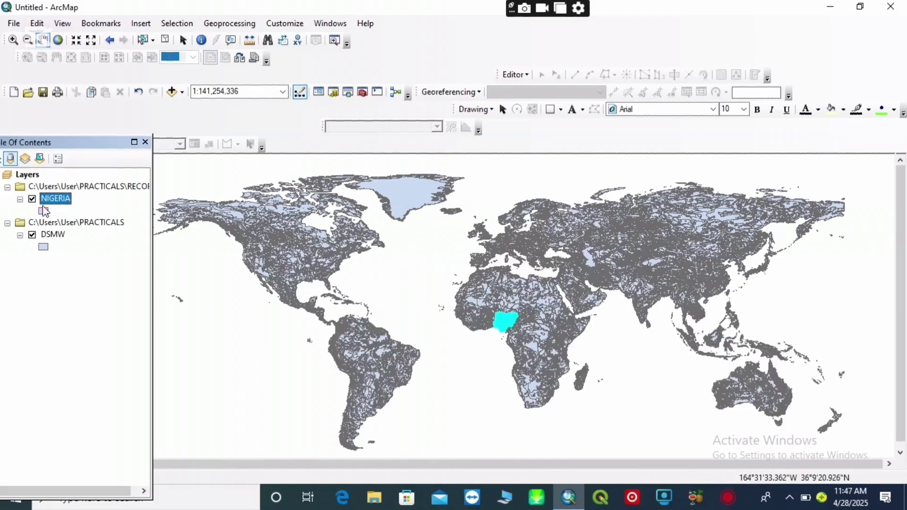
- Hide the DSMW layer and zoom the map to the NIGERIA layer
ctrl+click(33, 239)
click(33, 239)
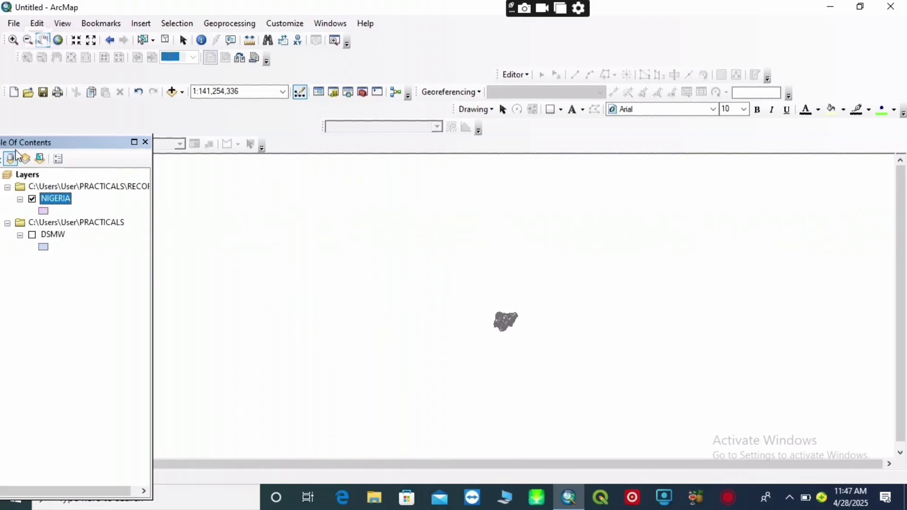
click(55, 201)
key(Return)
right_click(66, 203)
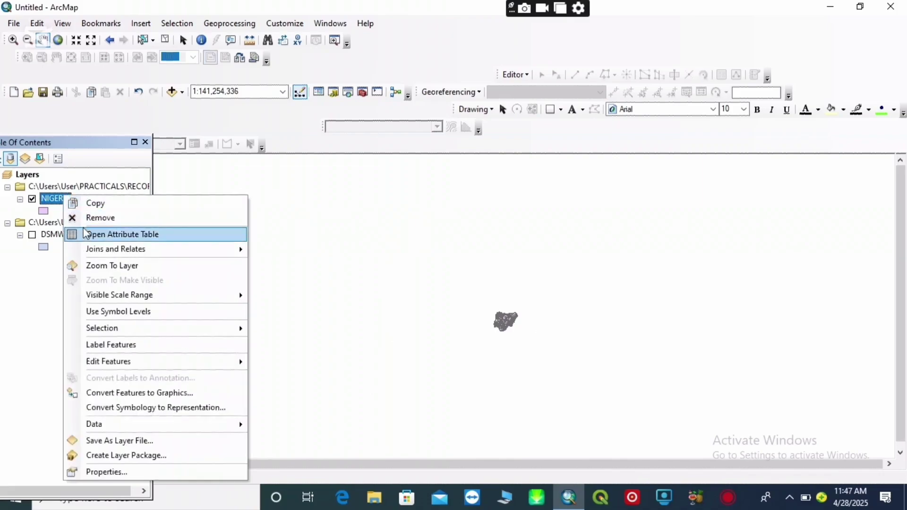
click(109, 268)
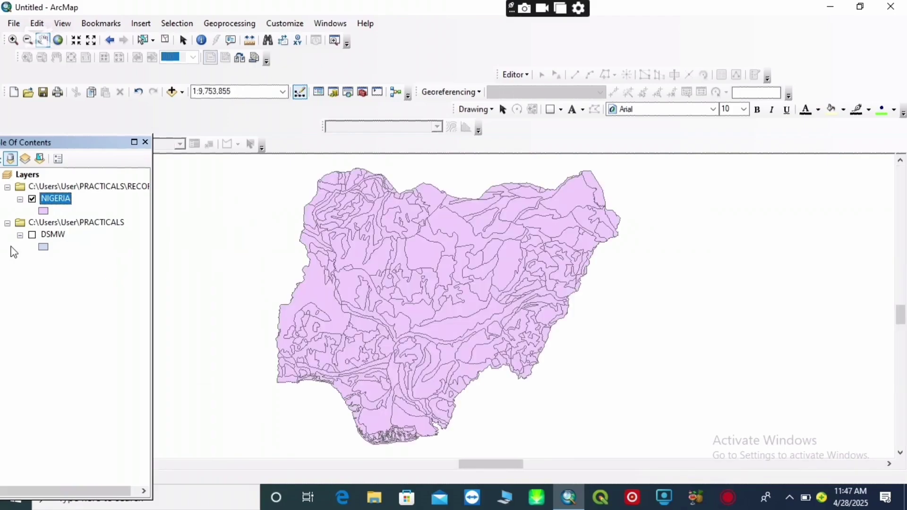
- Bring up the NIGERIA layer's Properties
right_click(60, 203)
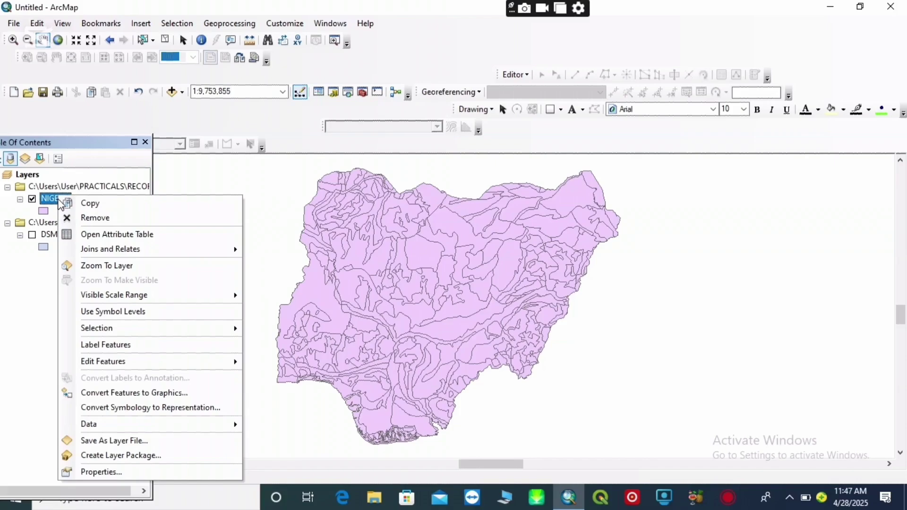
mouse_move(107, 258)
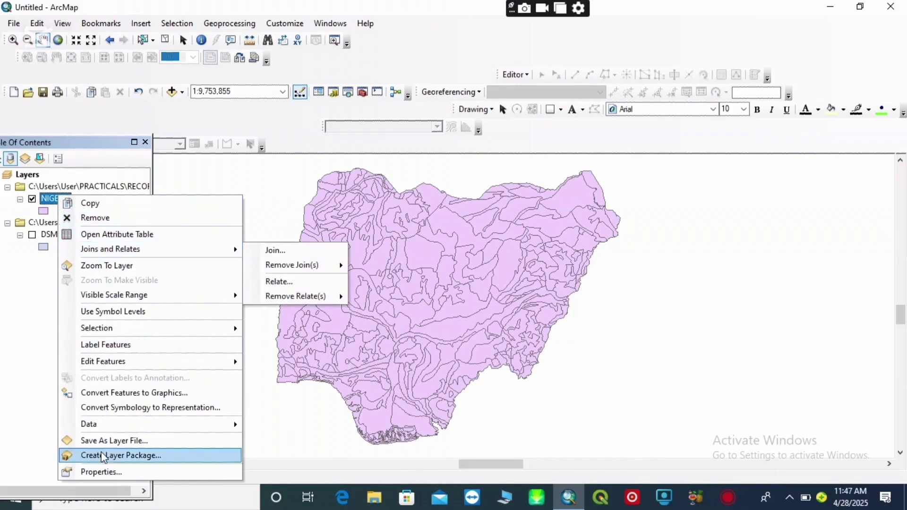
click(101, 472)
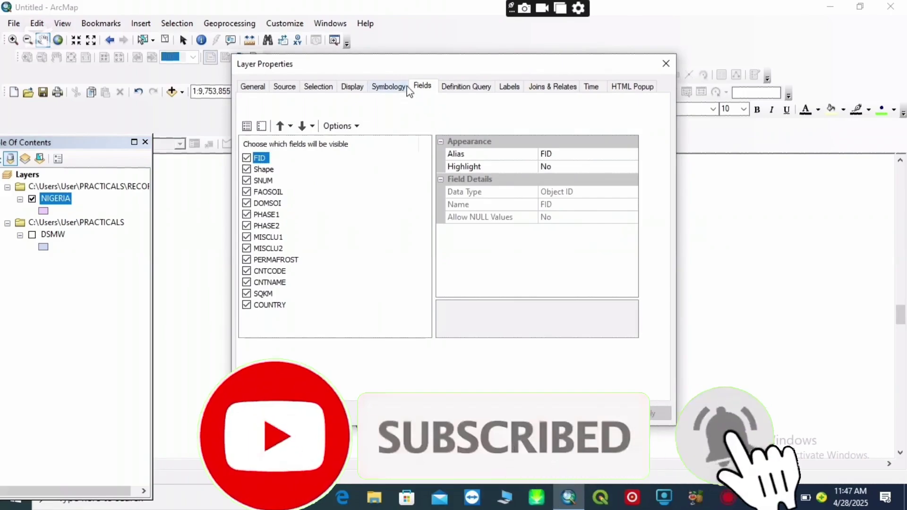
- Symbolise NIGERIA by unique SNUM values with a multicolour ramp, excluding <all other values>
click(408, 88)
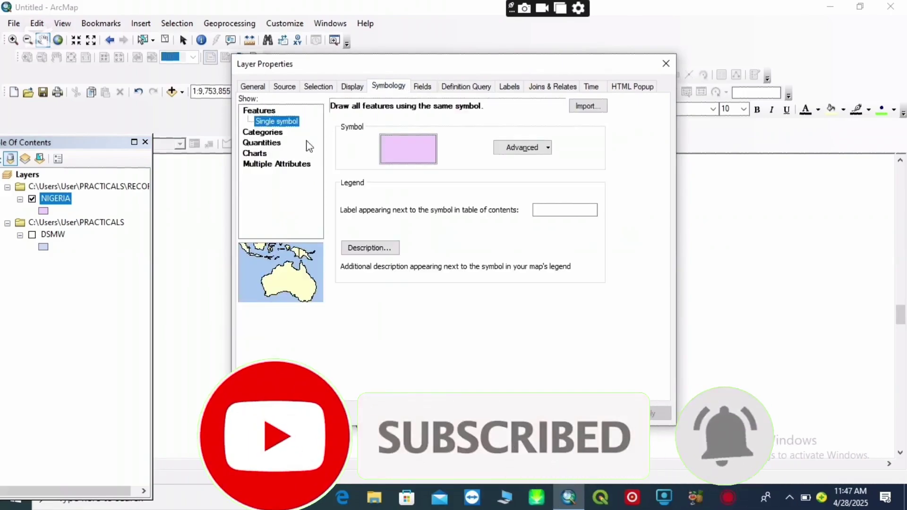
click(279, 133)
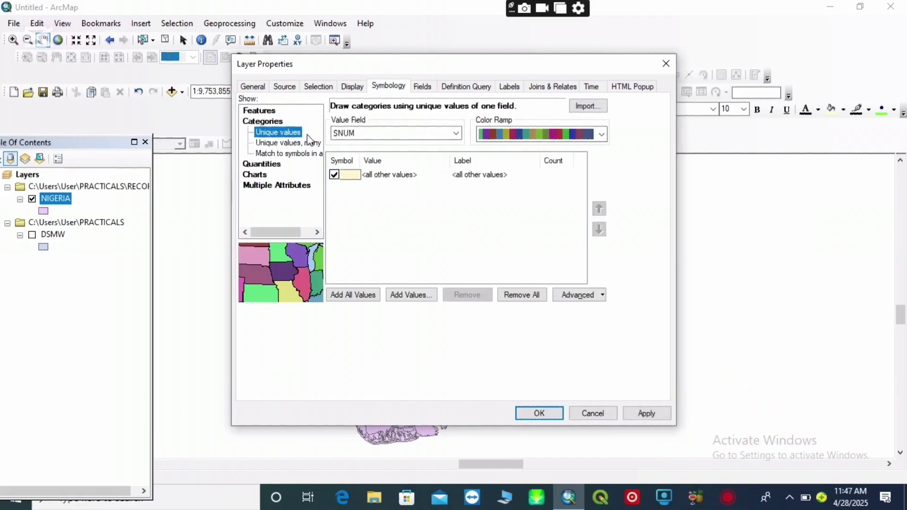
click(334, 175)
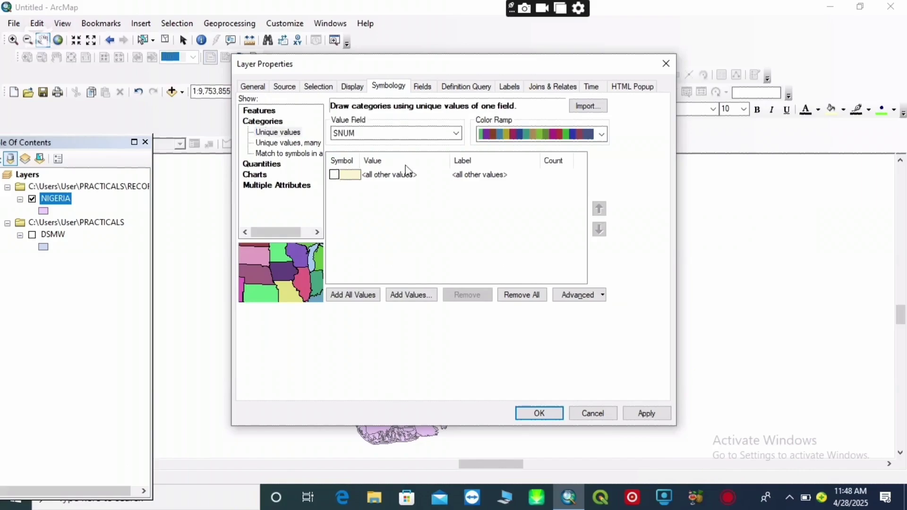
click(602, 135)
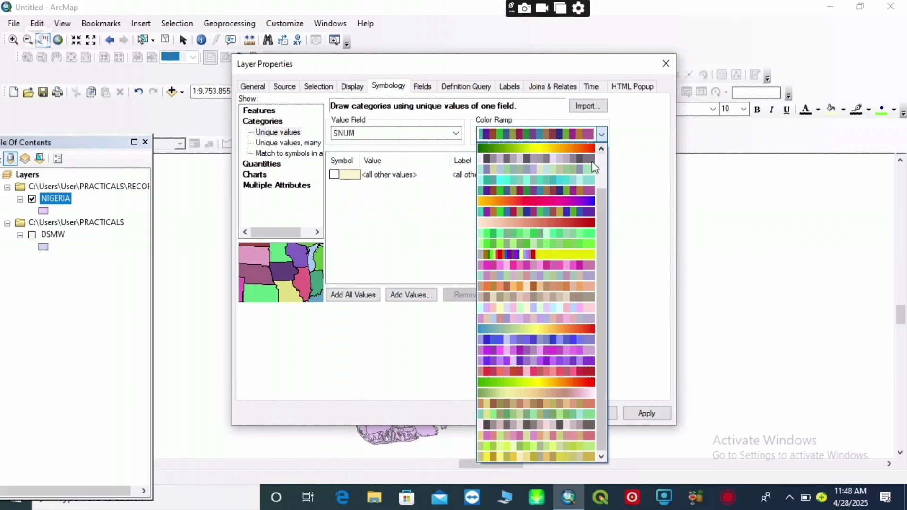
click(534, 211)
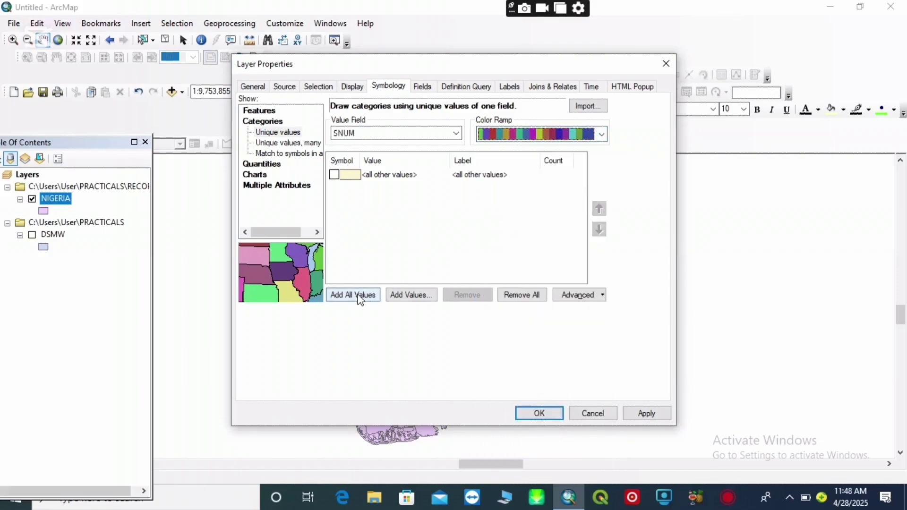
click(355, 296)
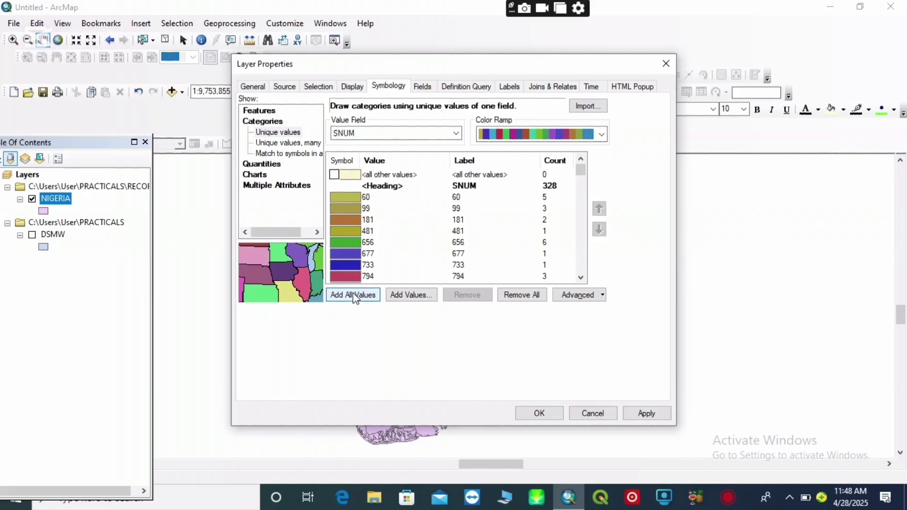
click(355, 296)
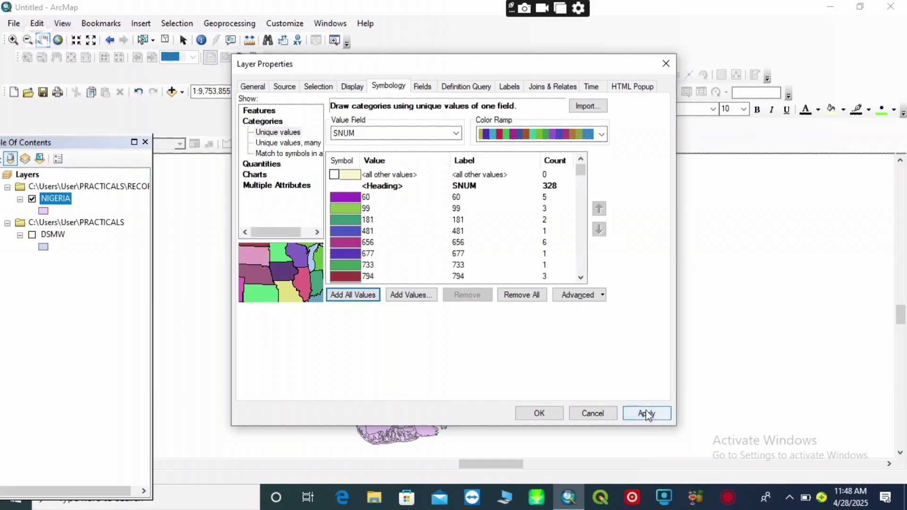
click(539, 413)
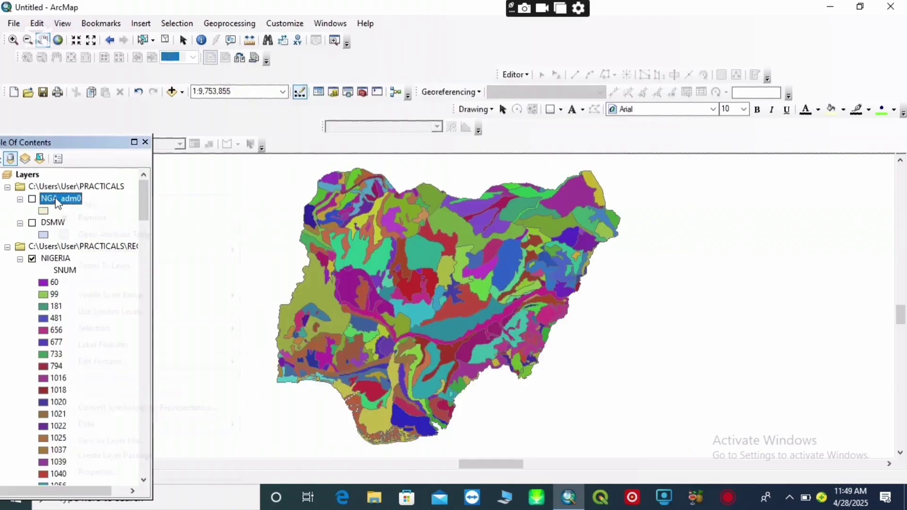
- Remove the NGA_adm0 layer and bring up Add Data to load NGA_adm1
right_click(57, 202)
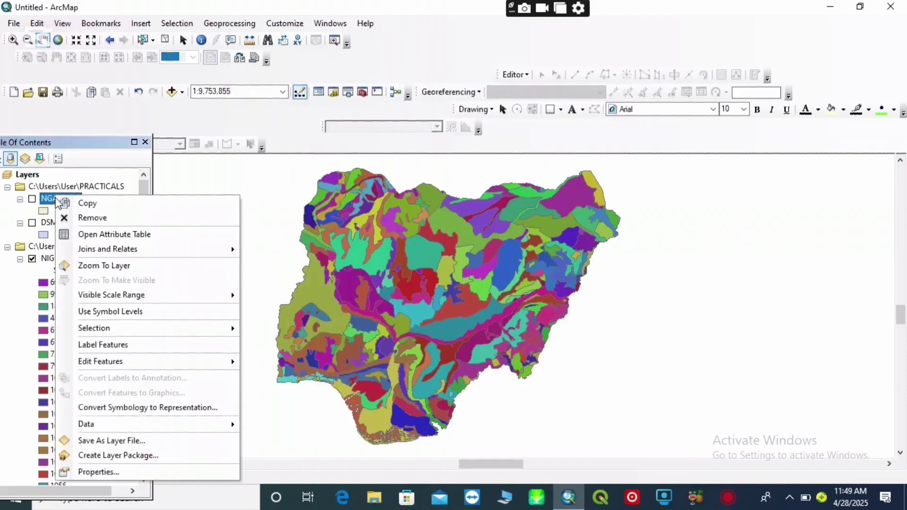
click(93, 219)
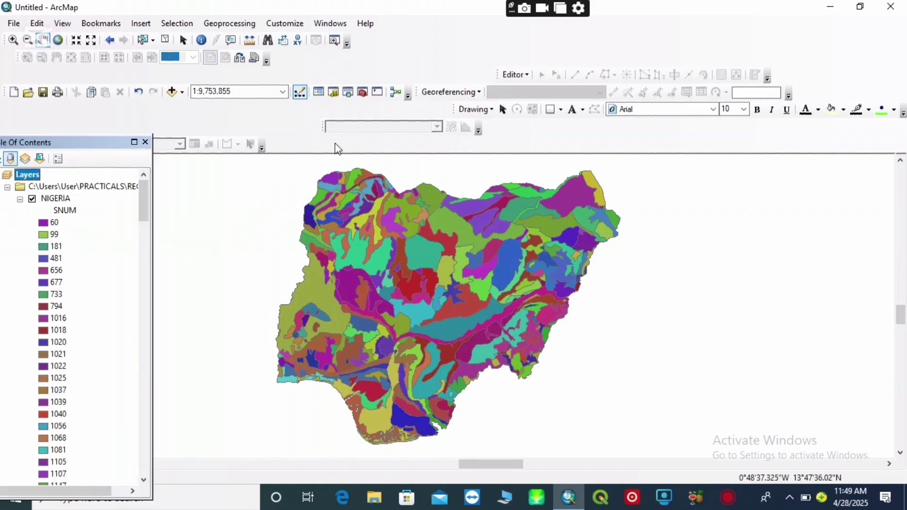
click(183, 92)
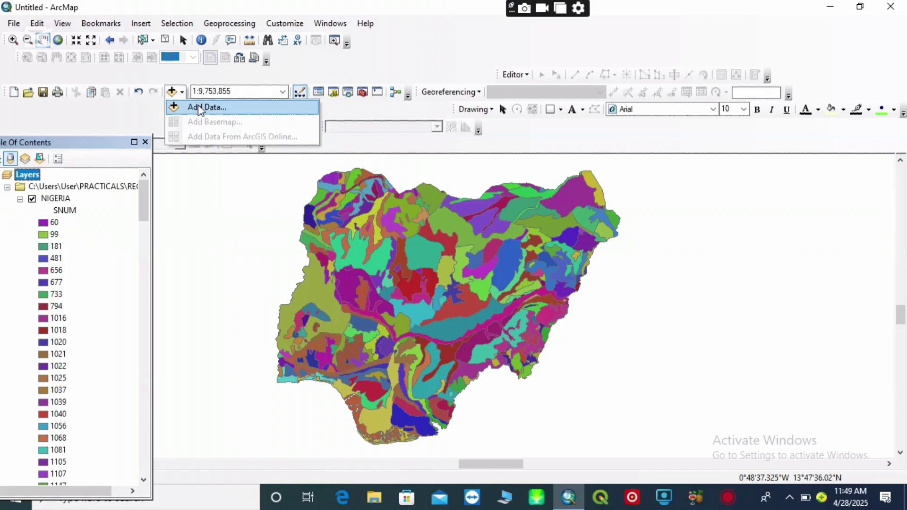
click(199, 108)
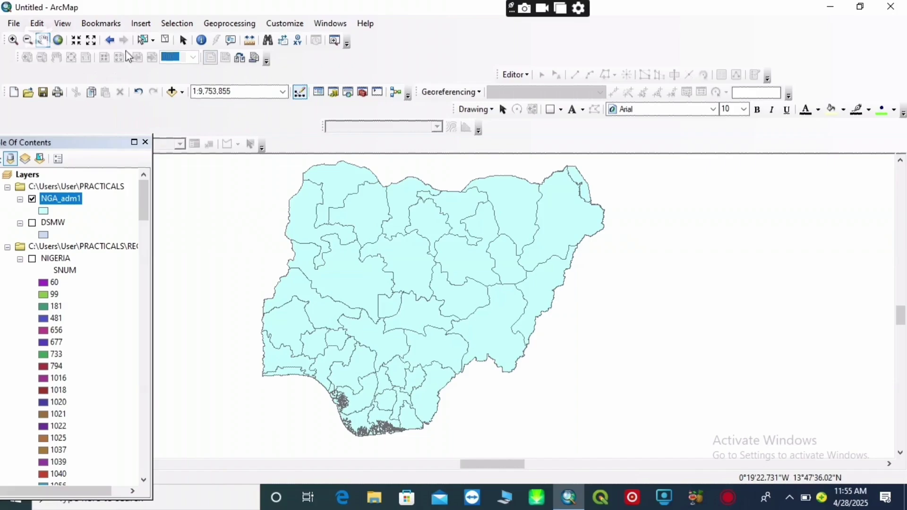
- Select the north-central state polygon on NGA_adm1, then switch to Select by Rectangle
click(141, 41)
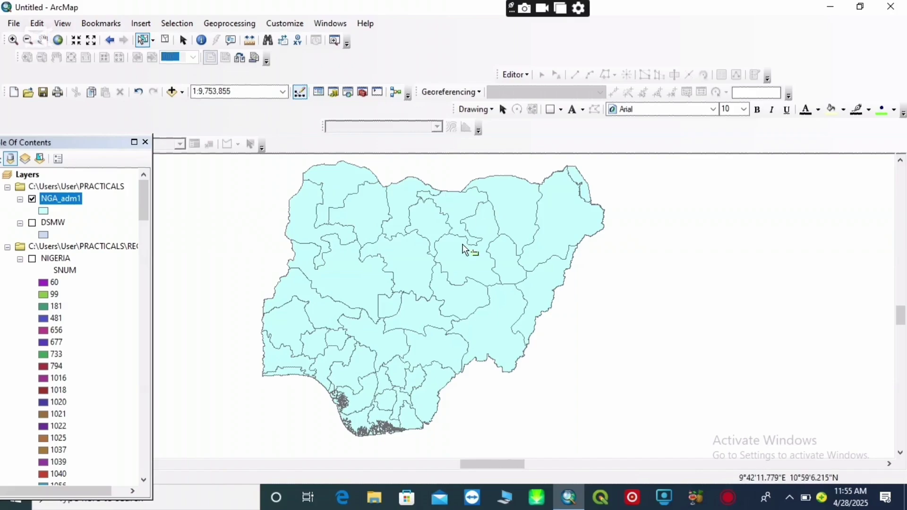
click(410, 261)
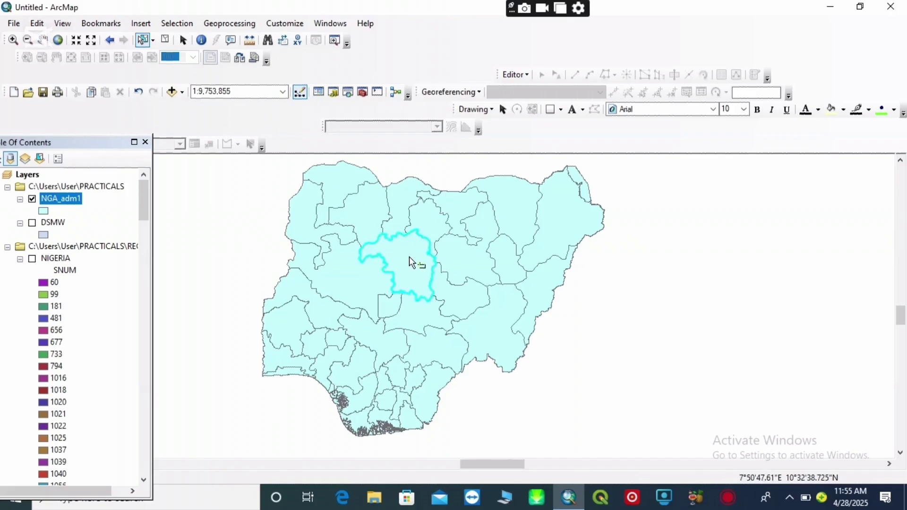
click(178, 25)
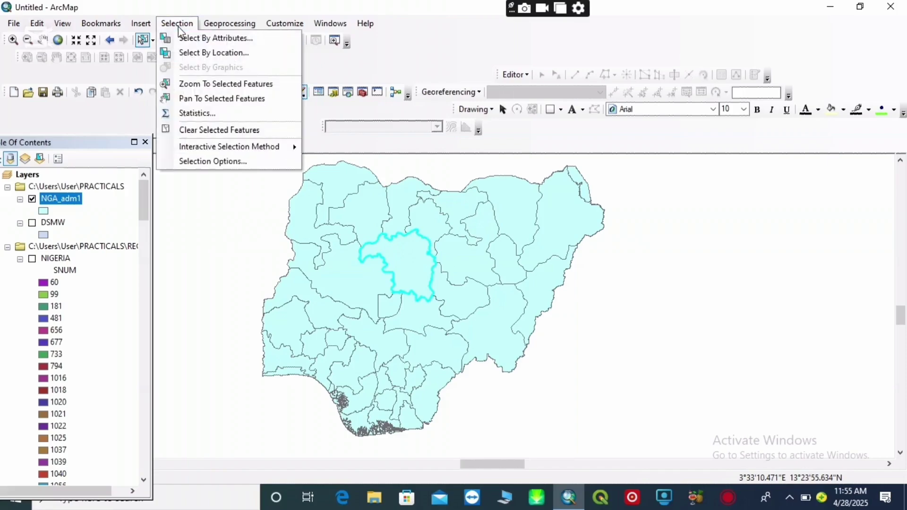
click(154, 44)
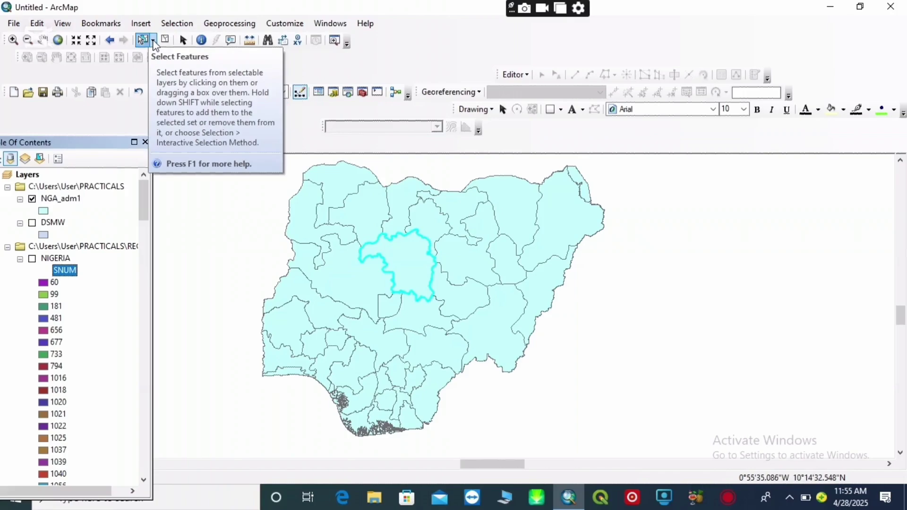
click(154, 44)
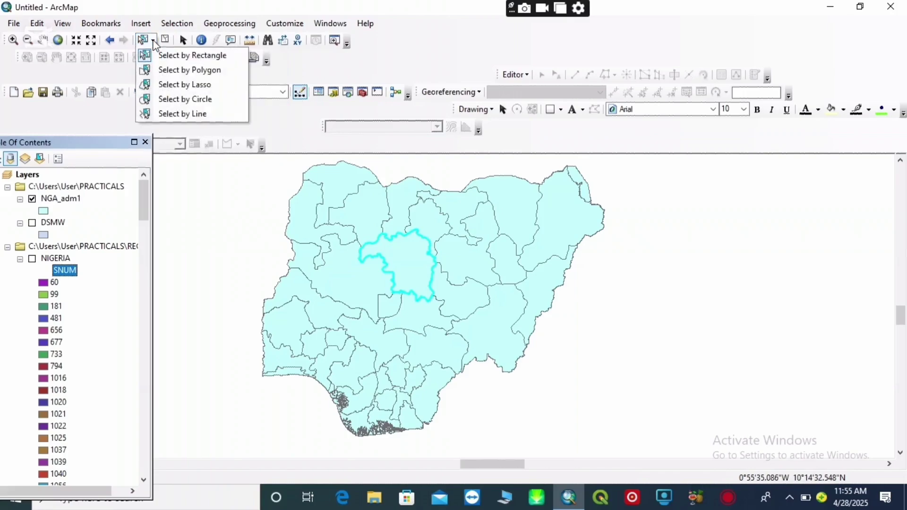
click(182, 55)
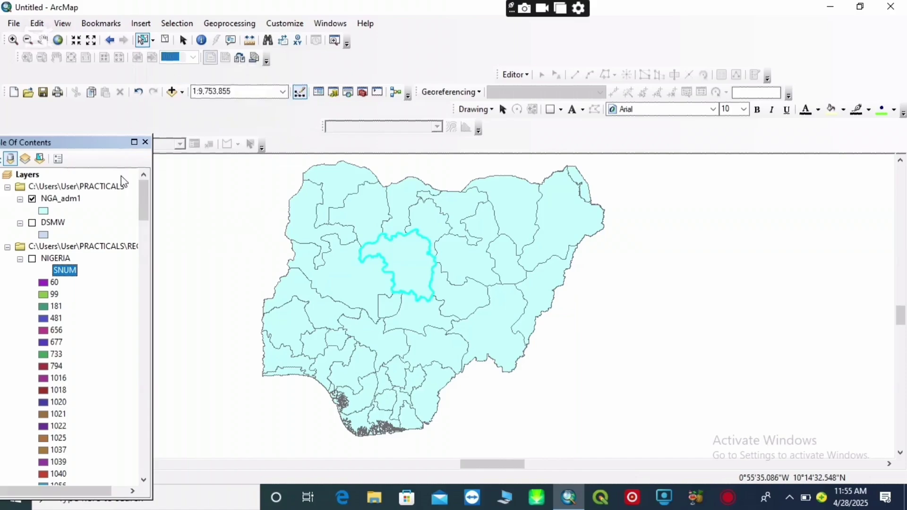
- Set Geoprocessing > Clip to use NGA_adm1 as both Input and Clip Features
click(241, 26)
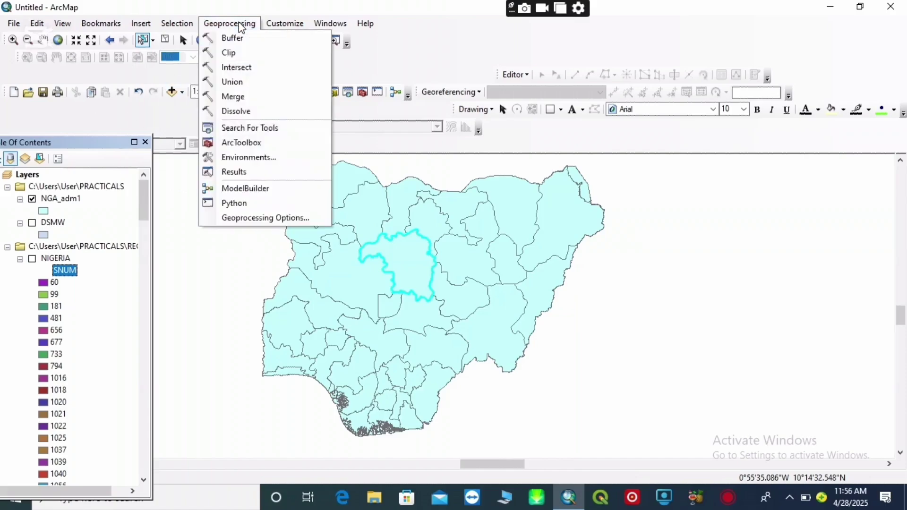
click(236, 52)
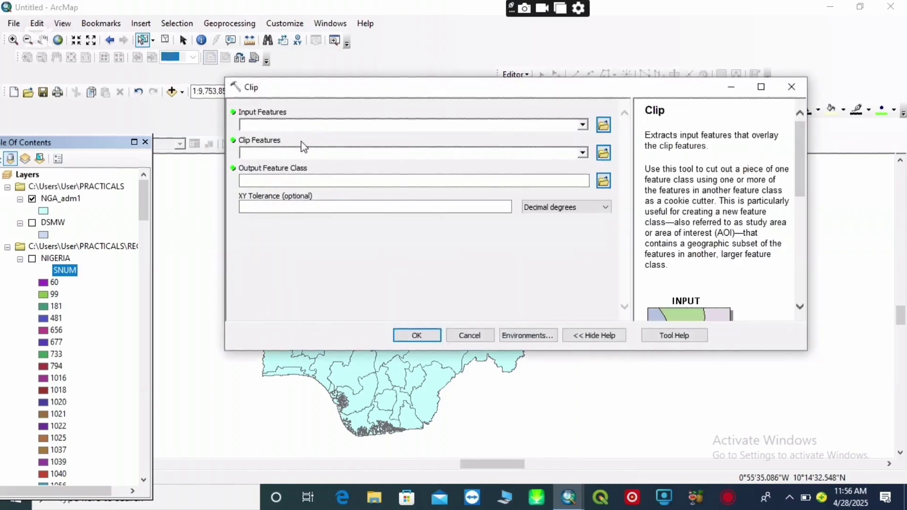
click(506, 125)
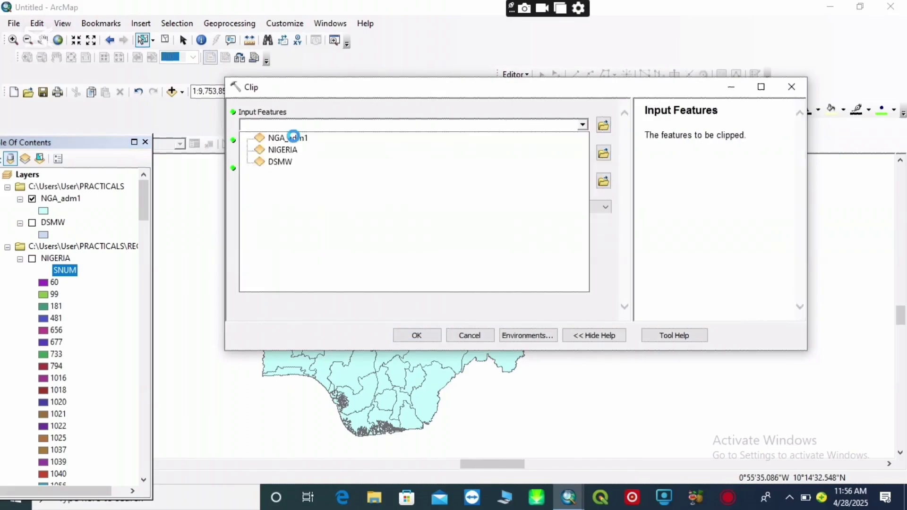
click(293, 137)
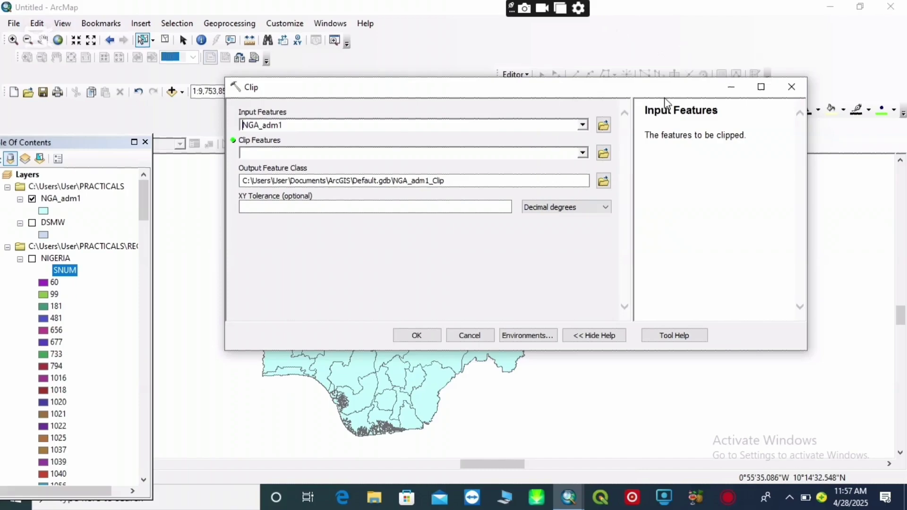
click(583, 153)
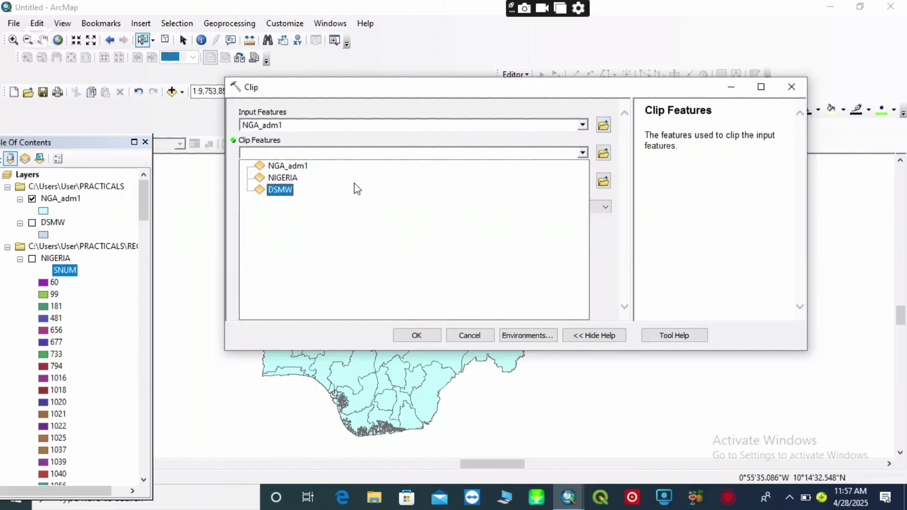
click(305, 166)
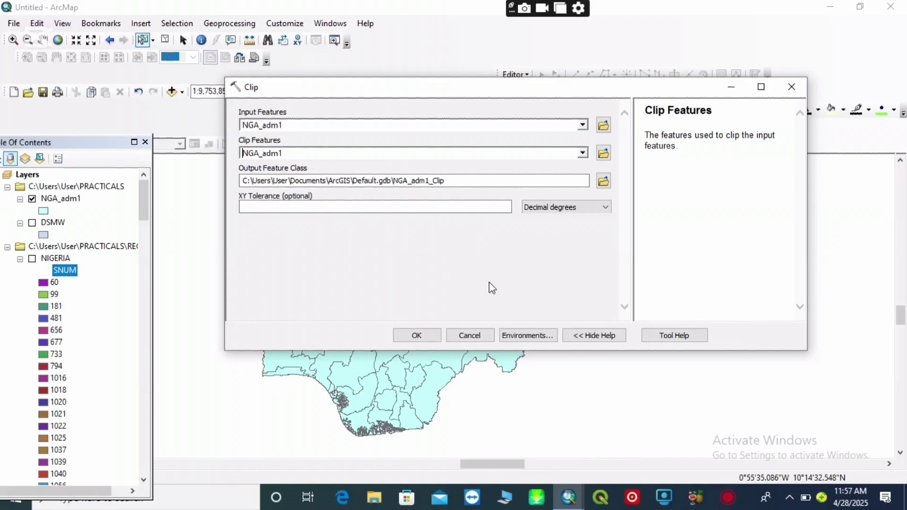
- Name the clip output KADUNA SOIL.shp in the PRACTICALS\RECORD folder
click(603, 181)
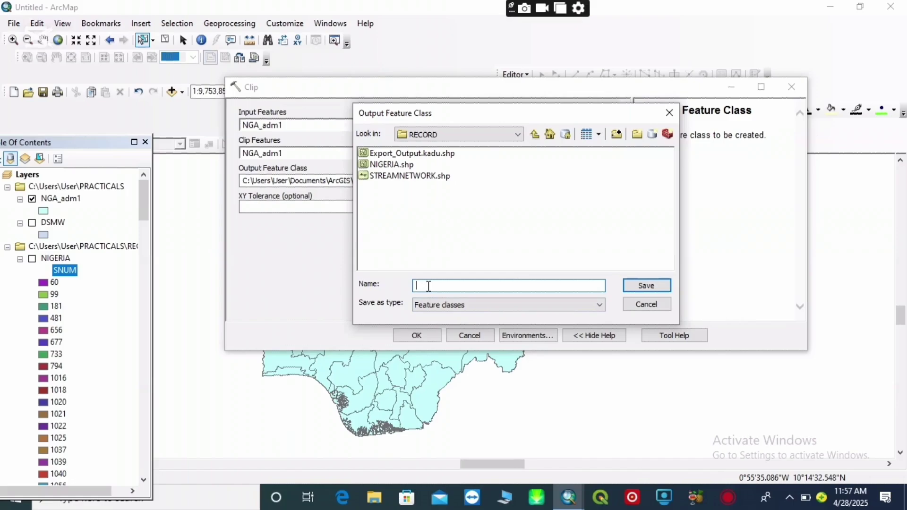
text(KADUNA SOIL)
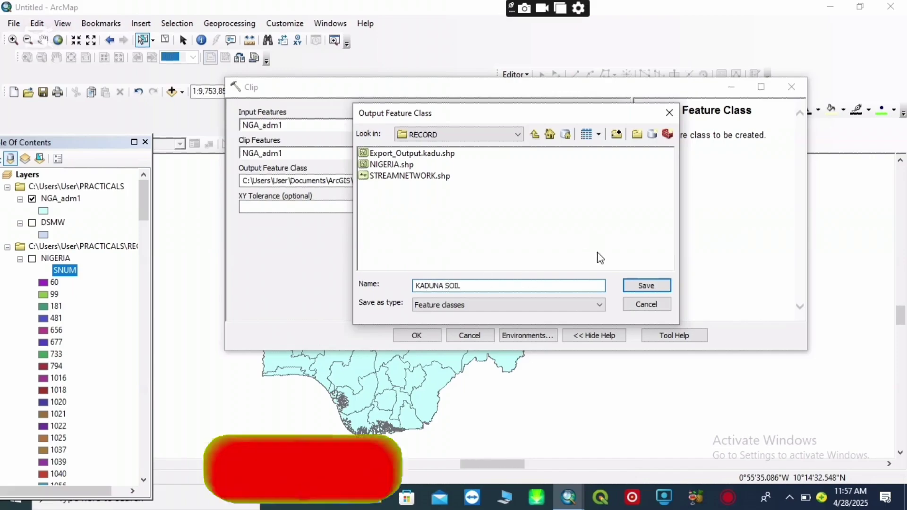
click(639, 286)
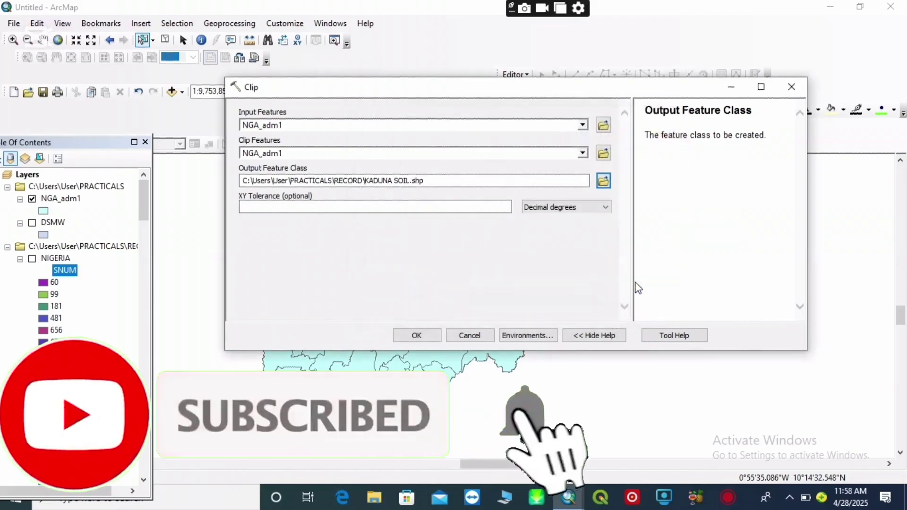
- Run the clip and scroll the Table of Contents up to the new KADUNA SOIL layer
click(437, 336)
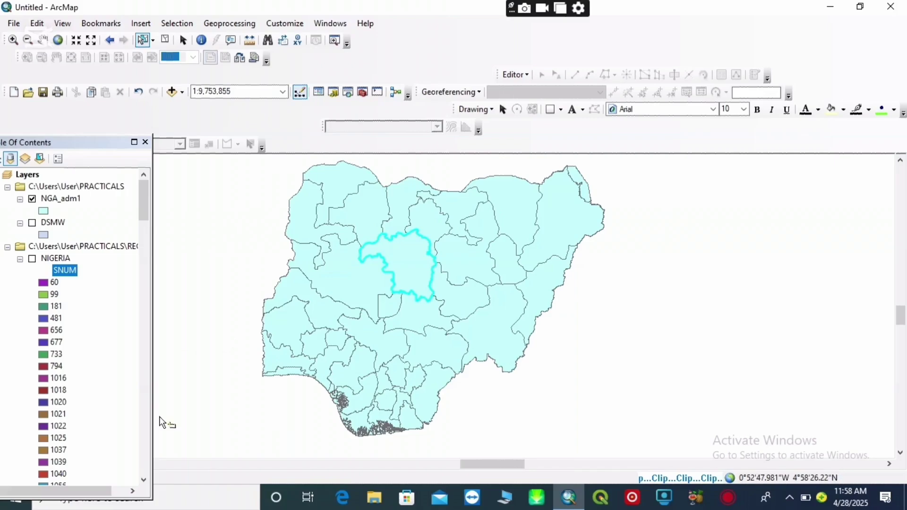
click(144, 480)
drag(143, 483, 144, 484)
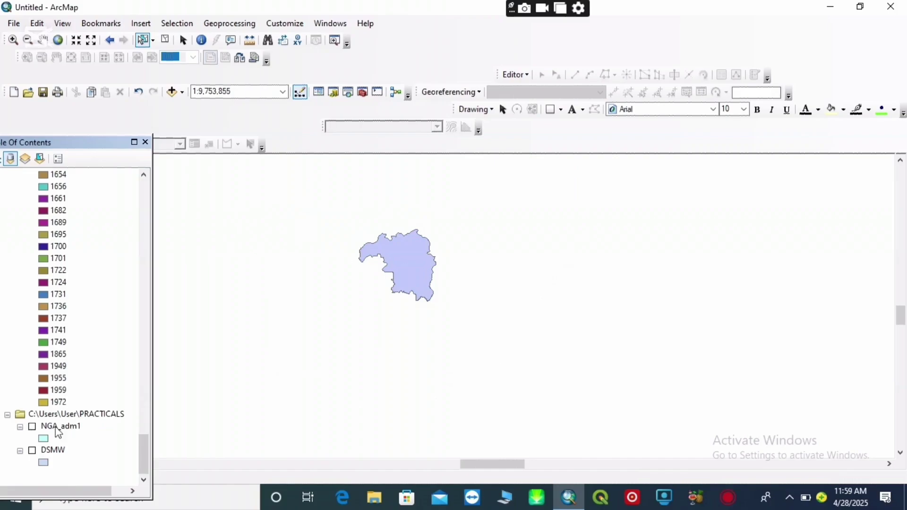
scroll(144, 176, up, 10)
scroll(144, 176, up, 10)
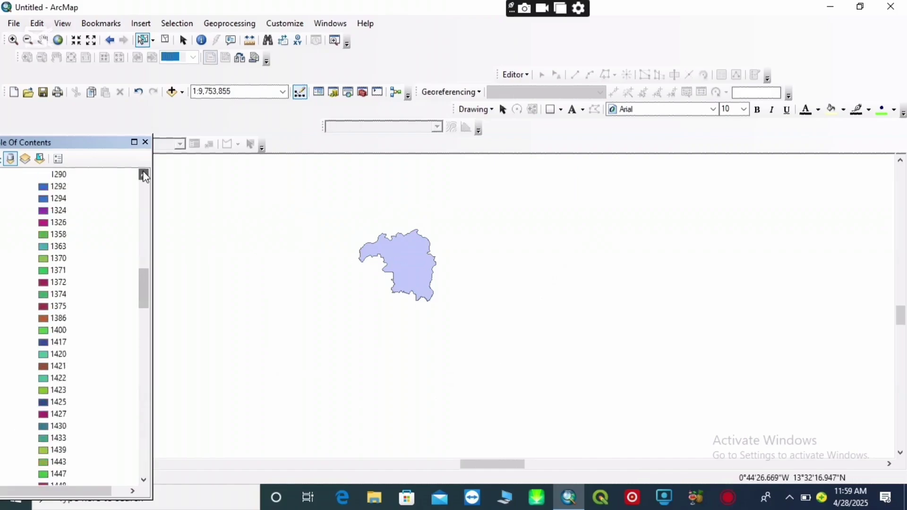
scroll(145, 176, up, 15)
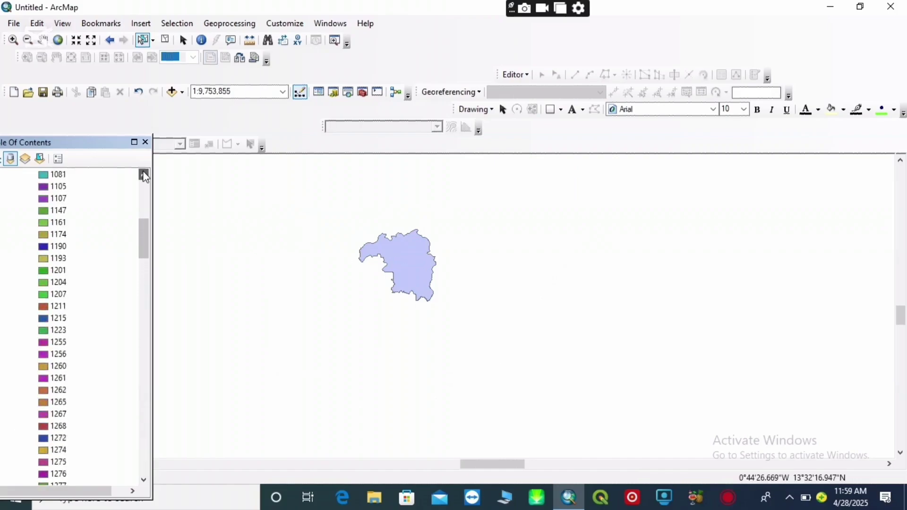
scroll(144, 176, up, 1)
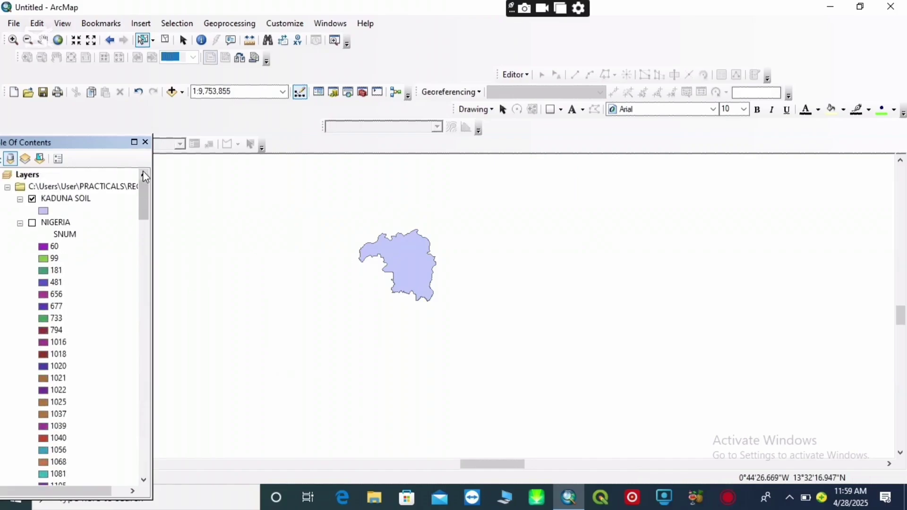
- Show the NIGERIA soil layer and open the Symbol Selector for the KADUNA SOIL fill
click(32, 222)
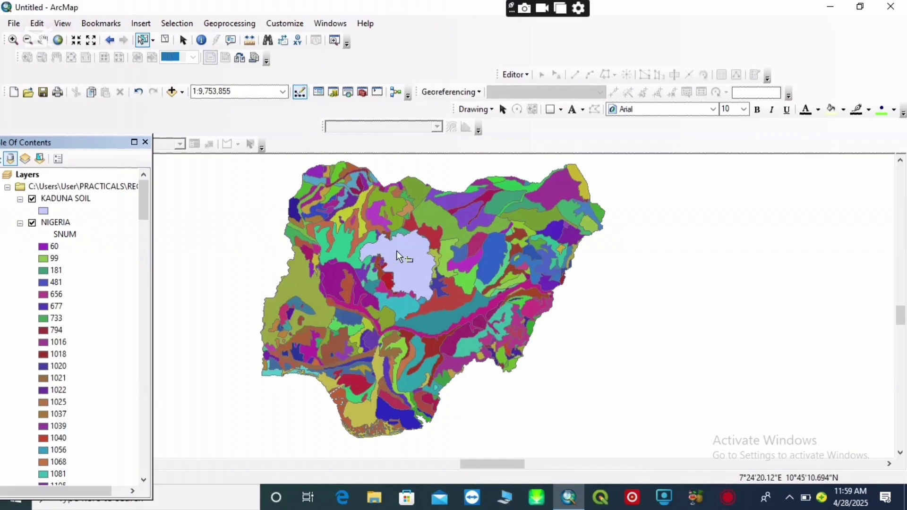
click(230, 23)
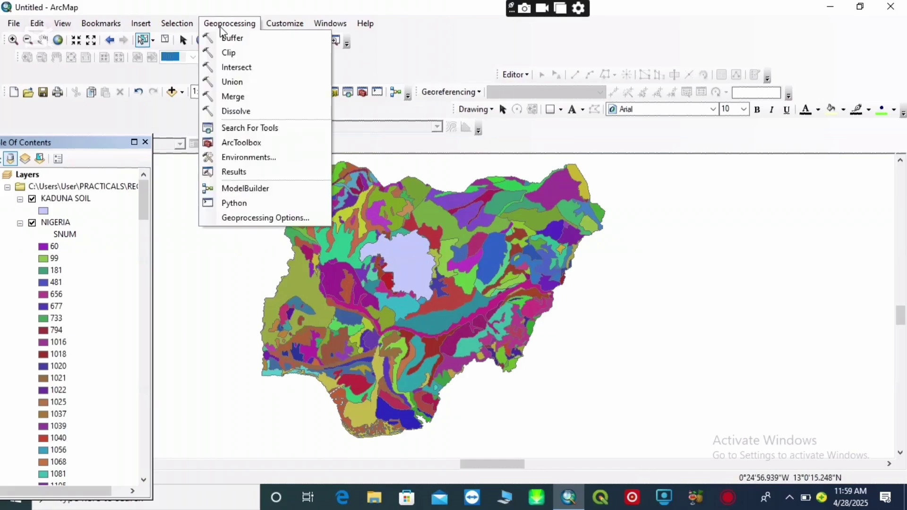
click(246, 219)
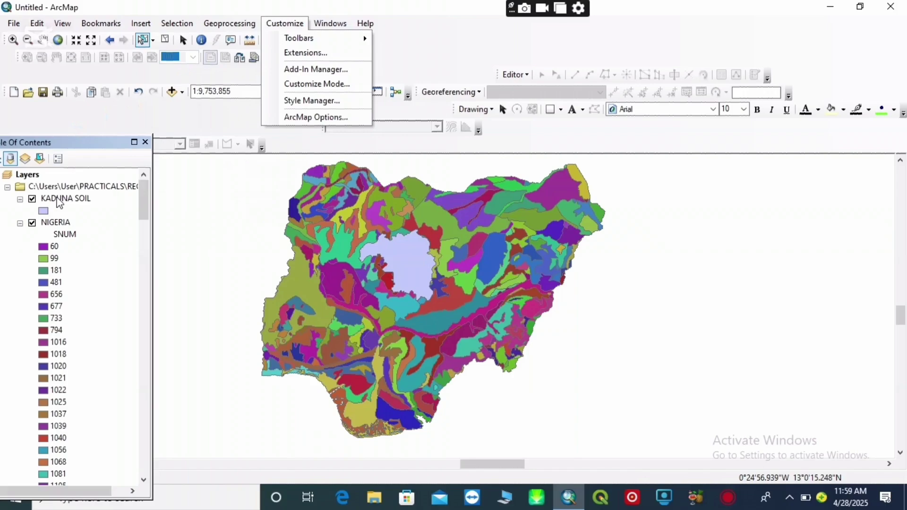
click(59, 203)
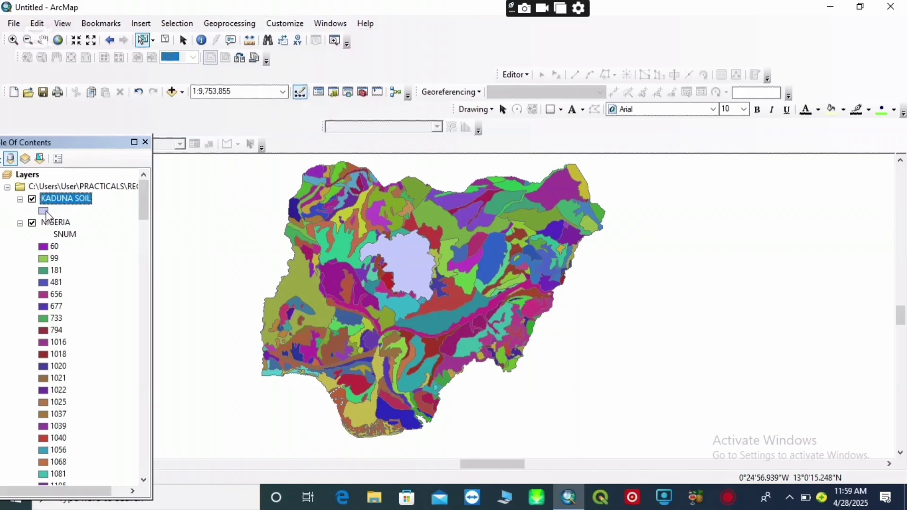
click(45, 211)
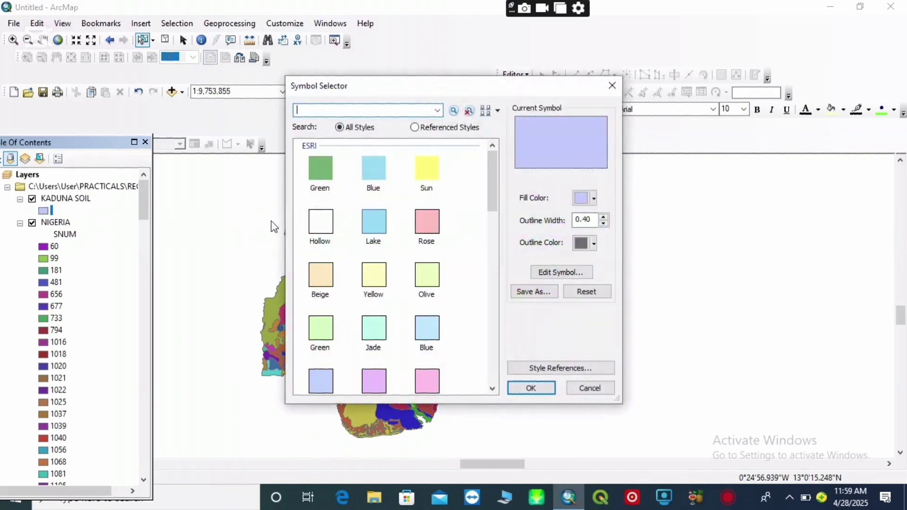
- Give the KADUNA SOIL layer a Hollow fill symbol
click(319, 228)
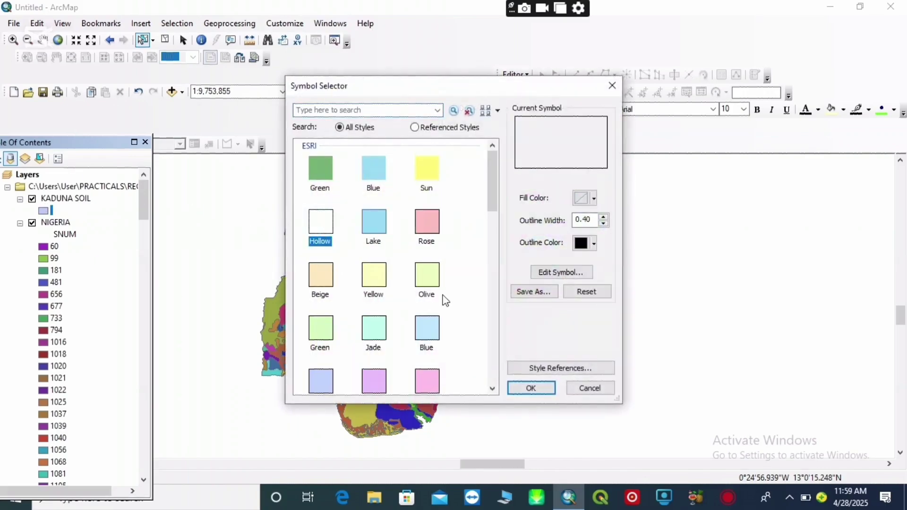
click(534, 389)
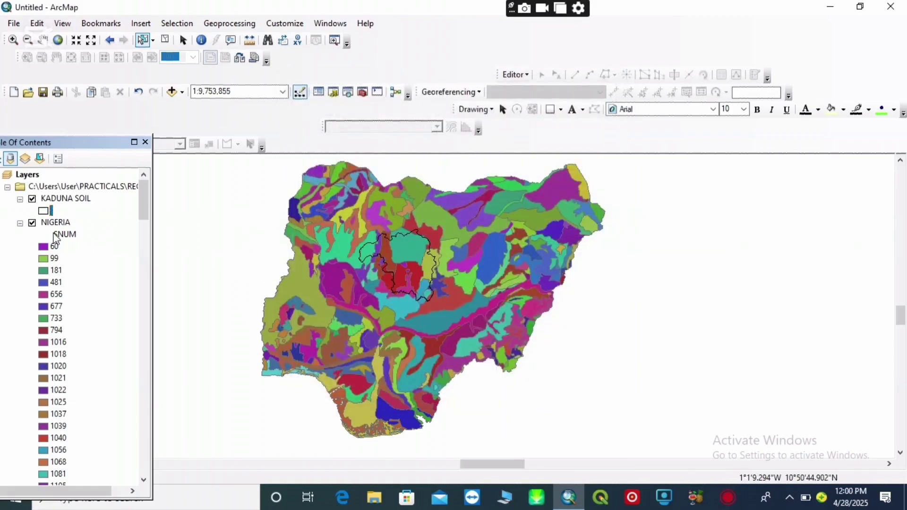
- Open the Clip tool with NIGERIA as input features and KADUNA SOIL as clip features
click(243, 26)
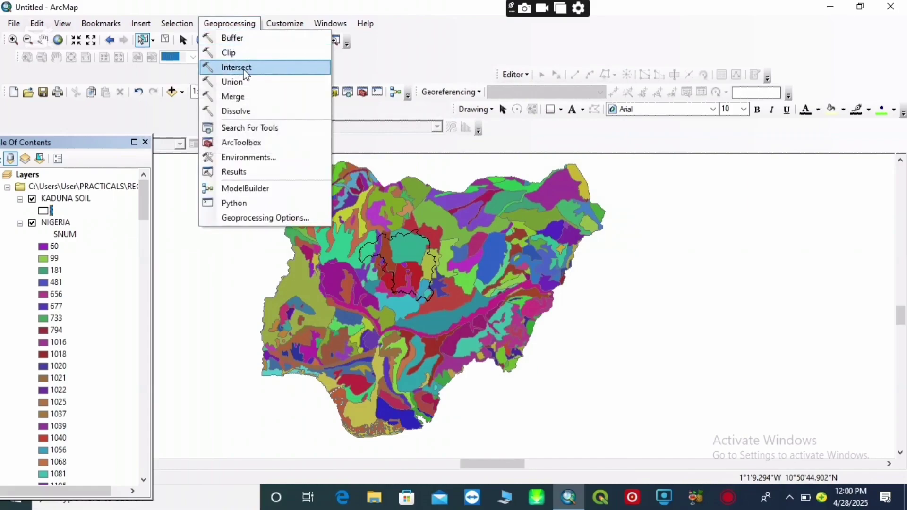
click(244, 54)
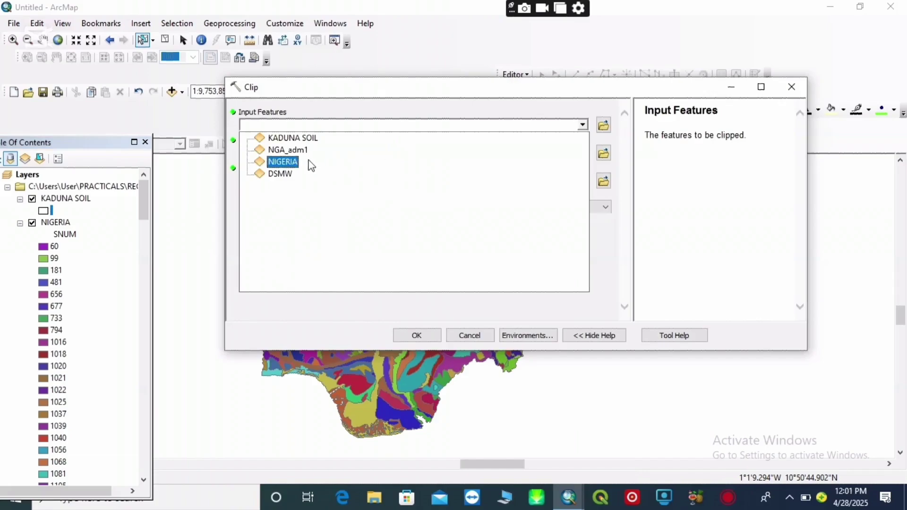
click(294, 161)
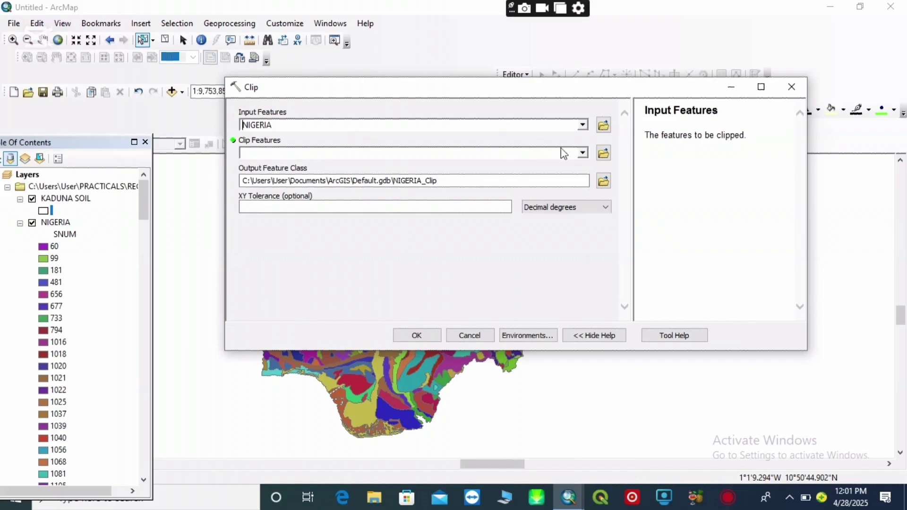
click(584, 154)
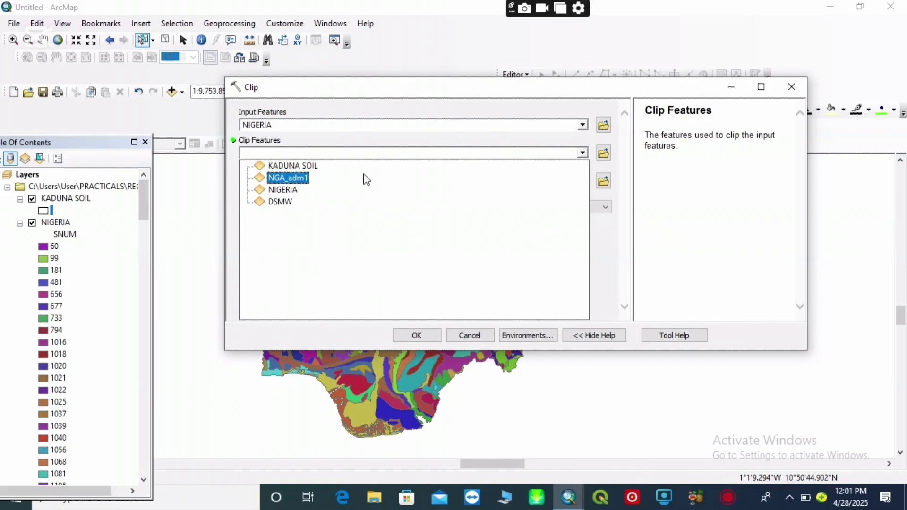
click(307, 165)
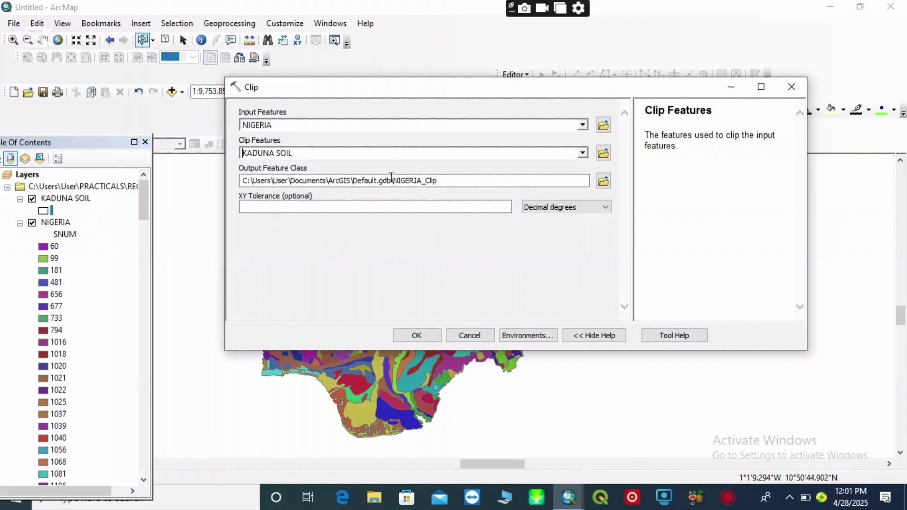
- Name the clip output KADUNA SOIL MAP and run the clip
click(602, 181)
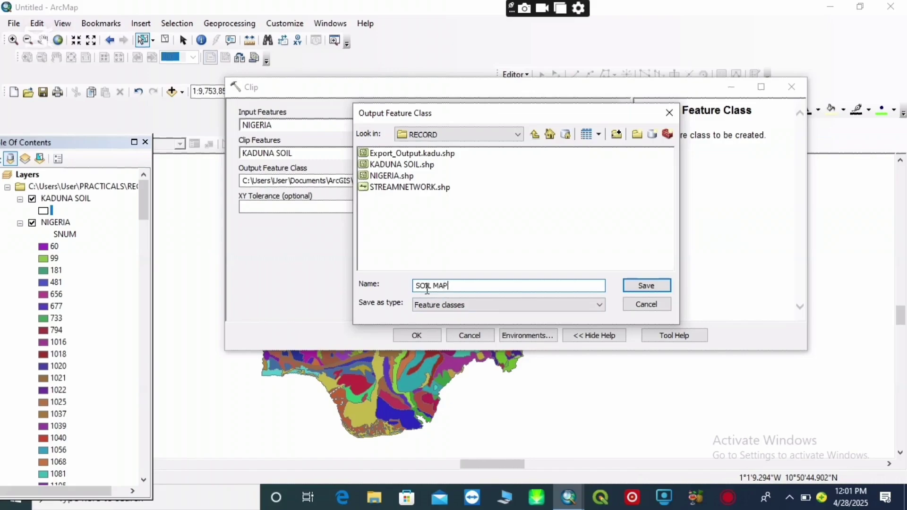
text(D)
key(BackSpace)
key(BackSpace)
key(BackSpace)
key(BackSpace)
key(BackSpace)
key(BackSpace)
key(BackSpace)
key(BackSpace)
key(BackSpace)
key(BackSpace)
key(BackSpace)
key(BackSpace)
key(BackSpace)
key(BackSpace)
click(646, 285)
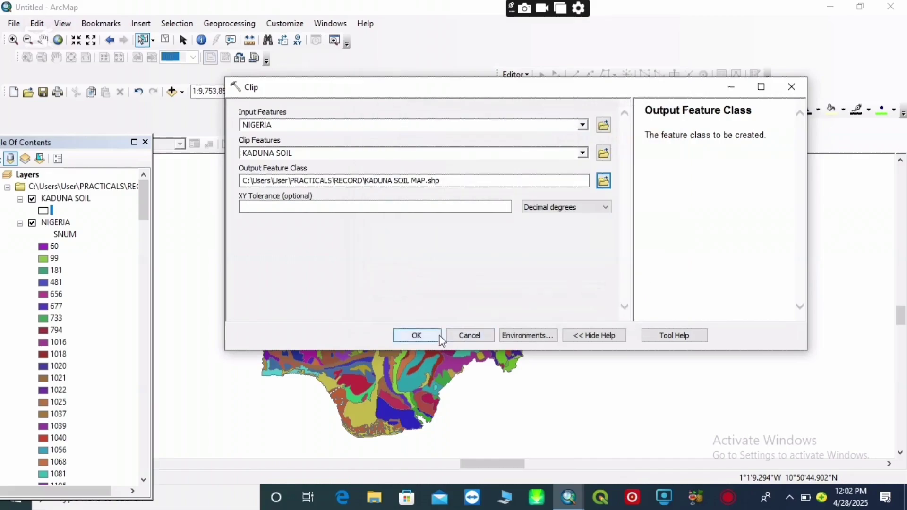
click(417, 336)
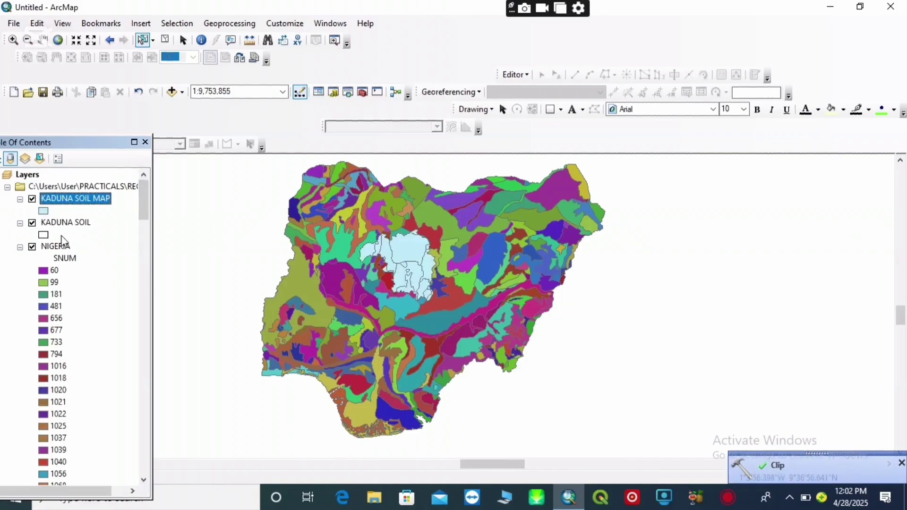
- Hide the KADUNA SOIL and NIGERIA layers from the map
click(33, 223)
click(32, 246)
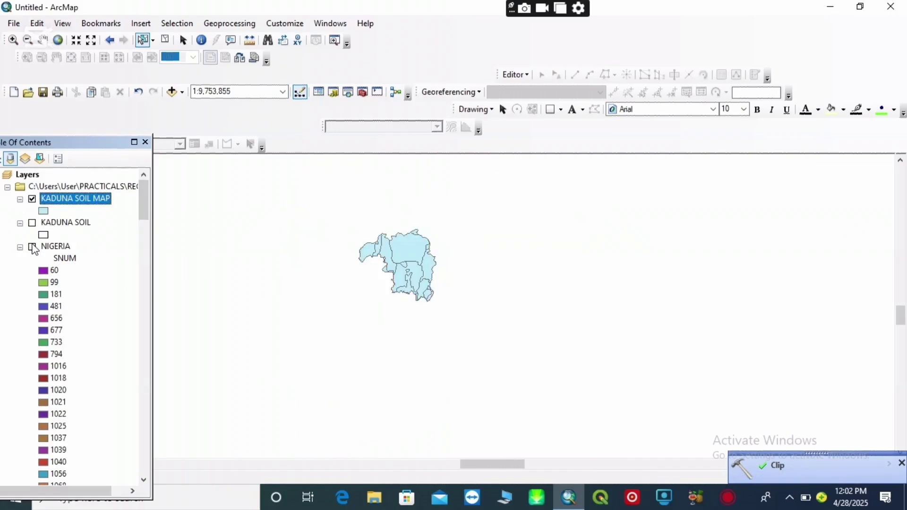
right_click(78, 203)
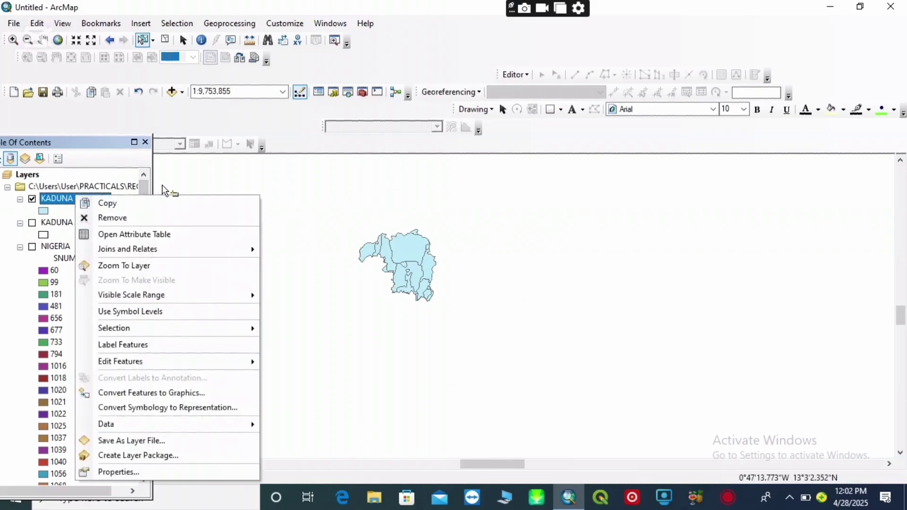
click(136, 125)
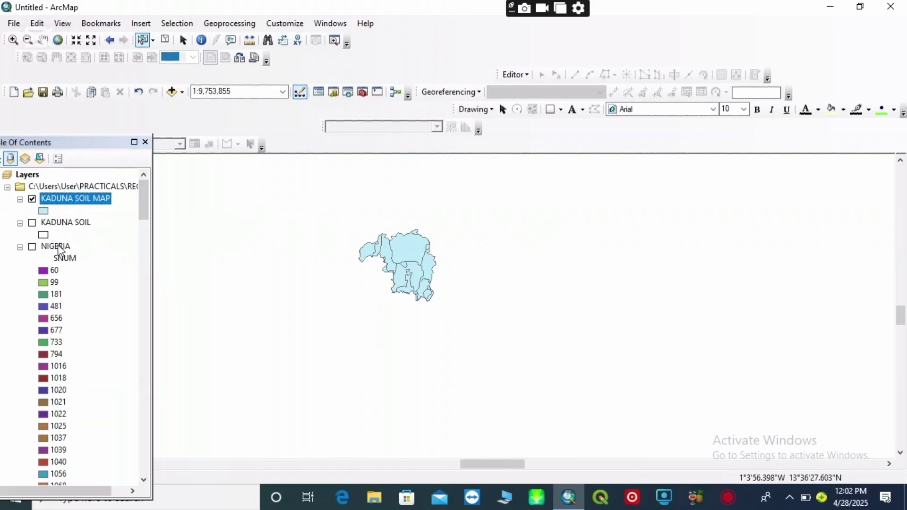
- Remove the NIGERIA, NGA_adm1, KADUNA SOIL and DSMW layers, then open KADUNA SOIL MAP properties
right_click(59, 250)
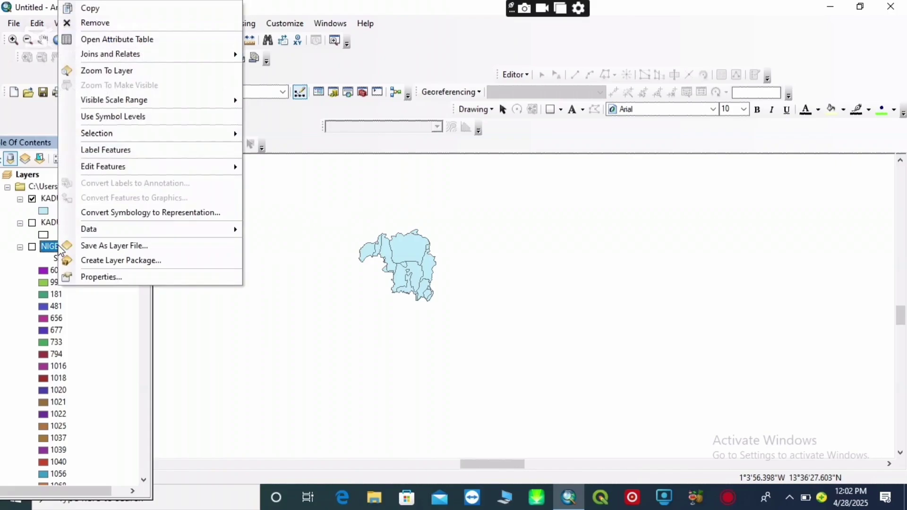
click(95, 29)
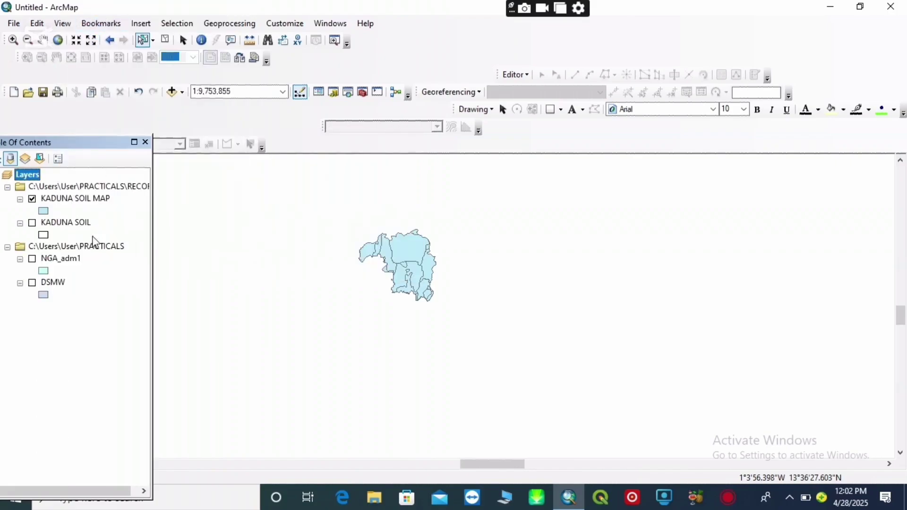
right_click(64, 262)
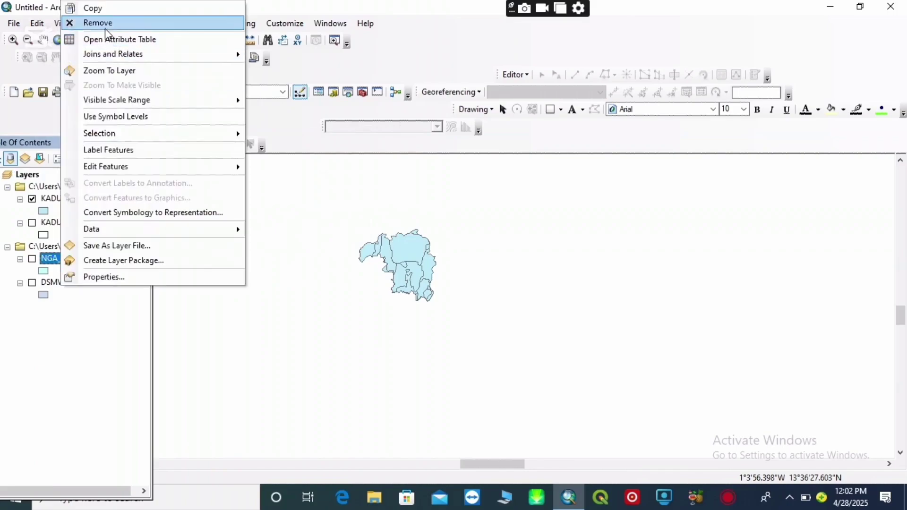
click(105, 24)
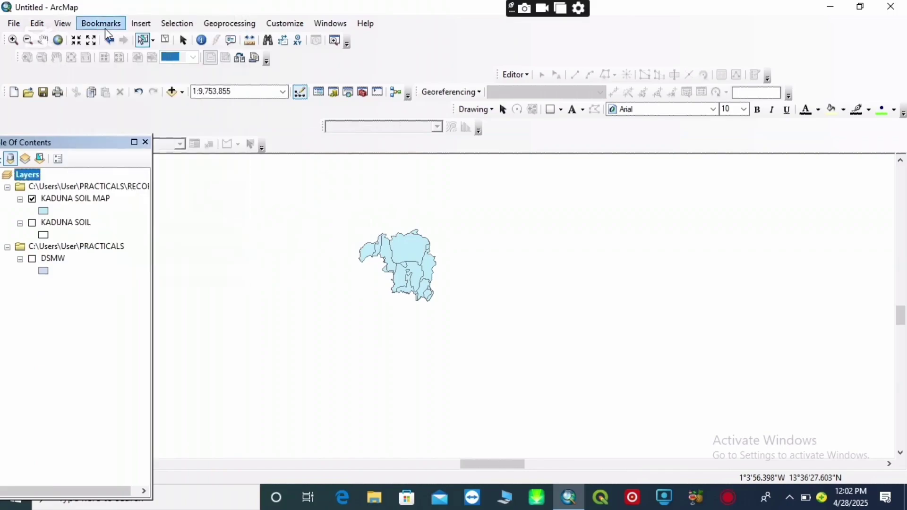
right_click(61, 228)
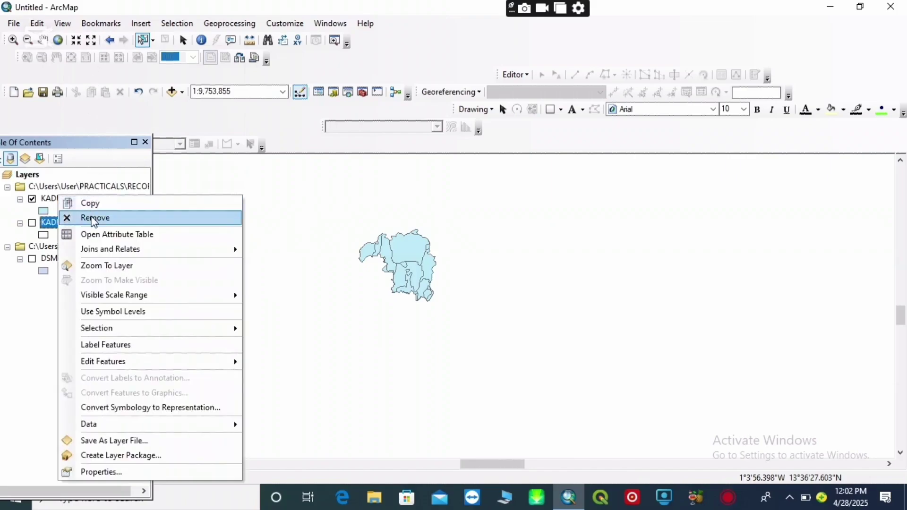
click(94, 222)
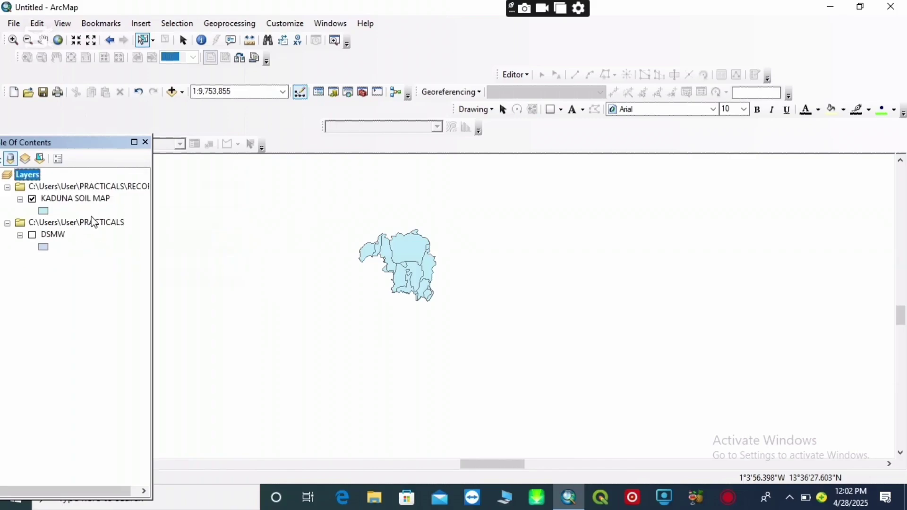
right_click(61, 234)
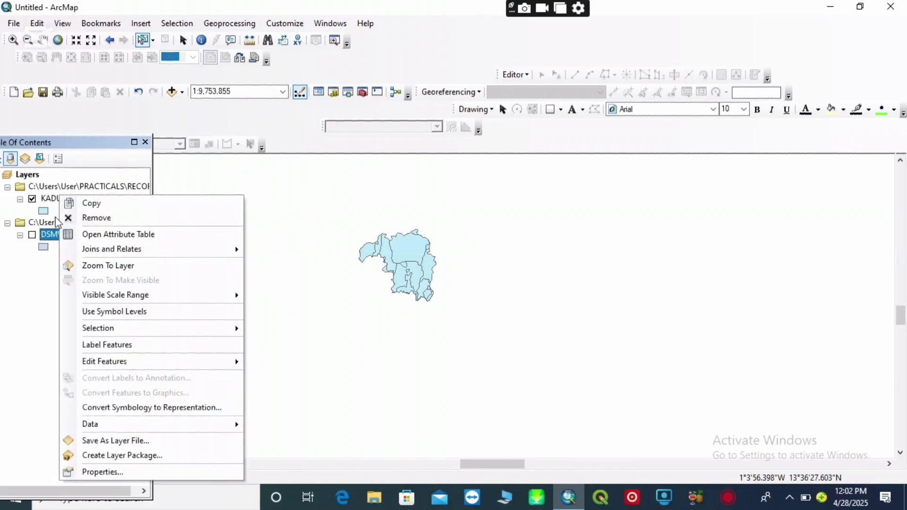
click(94, 223)
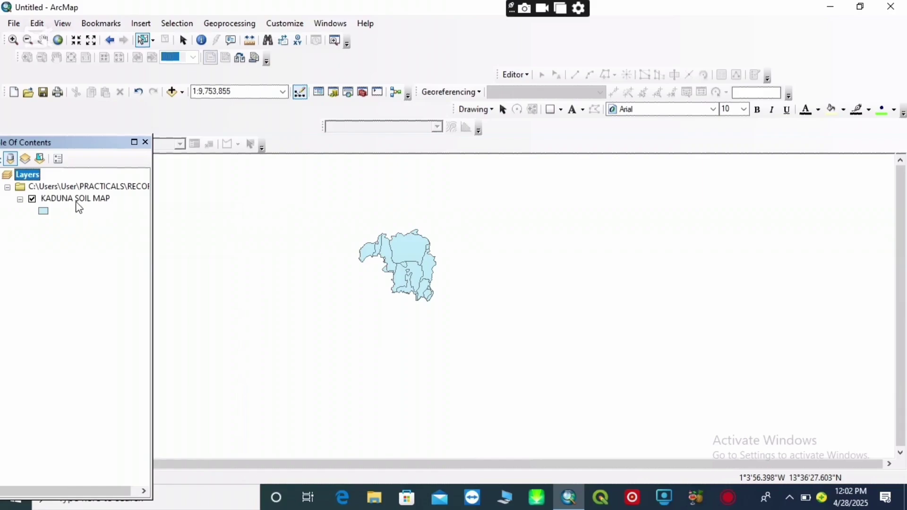
right_click(77, 200)
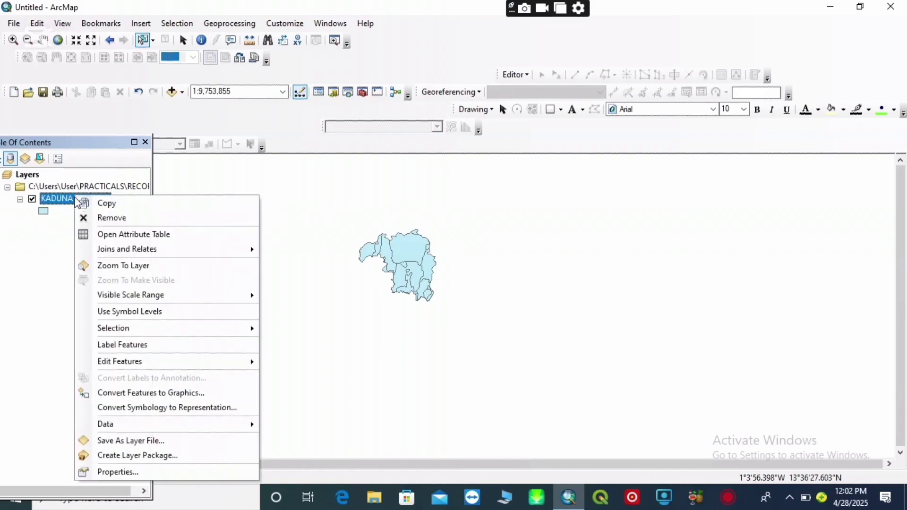
click(118, 472)
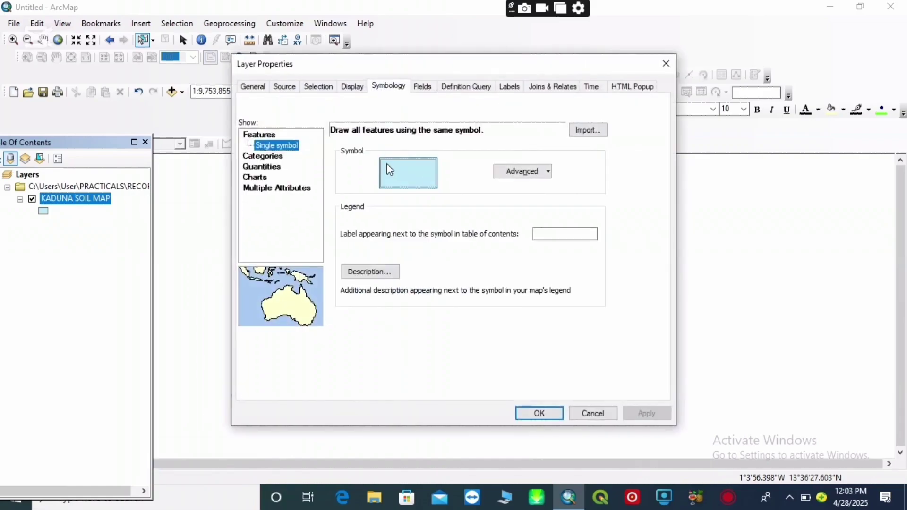
- Symbolize KADUNA SOIL MAP by unique SNUM values without the all-other-values class, and apply
click(280, 158)
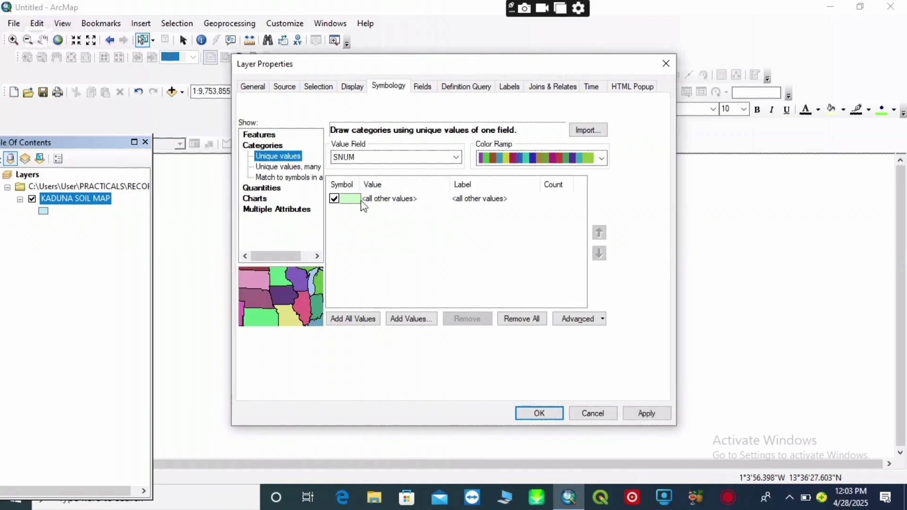
click(335, 200)
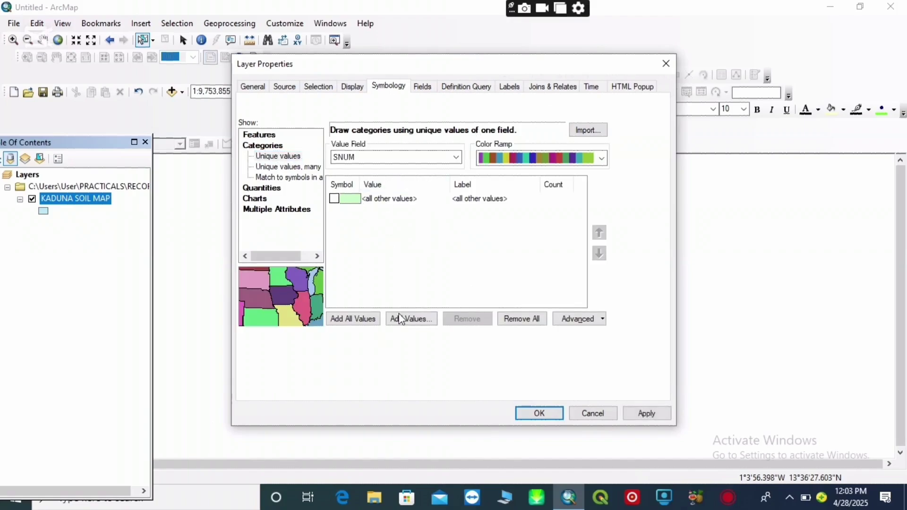
click(363, 317)
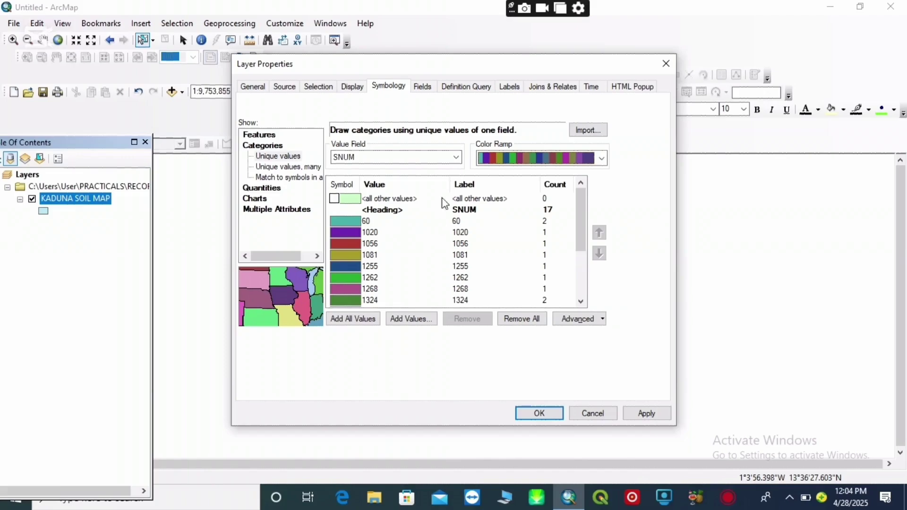
click(456, 160)
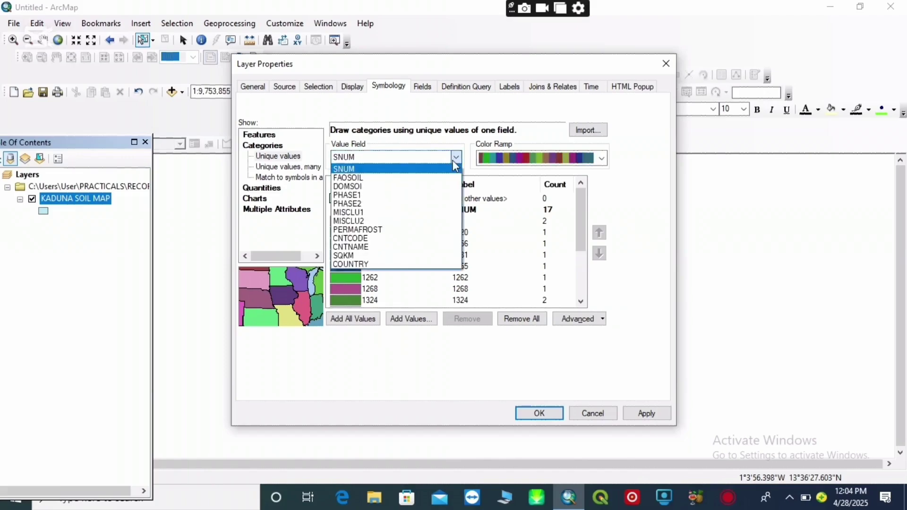
click(455, 162)
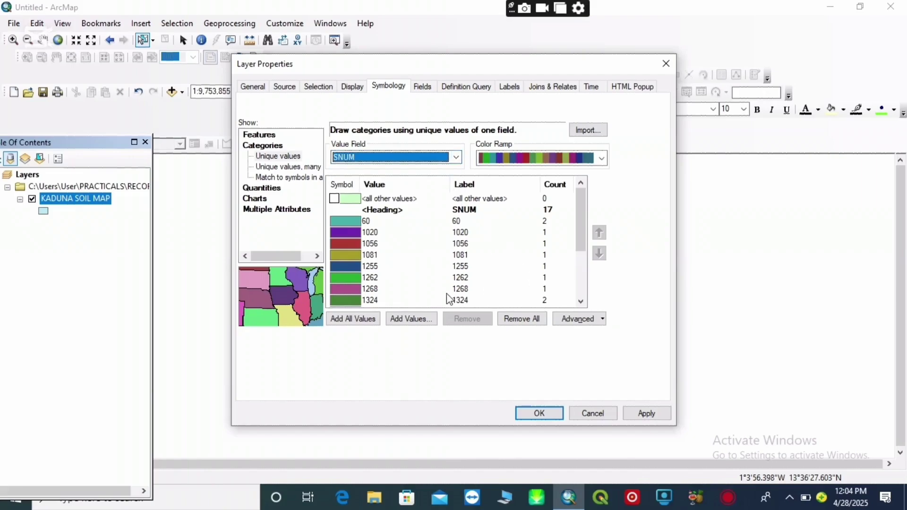
click(373, 318)
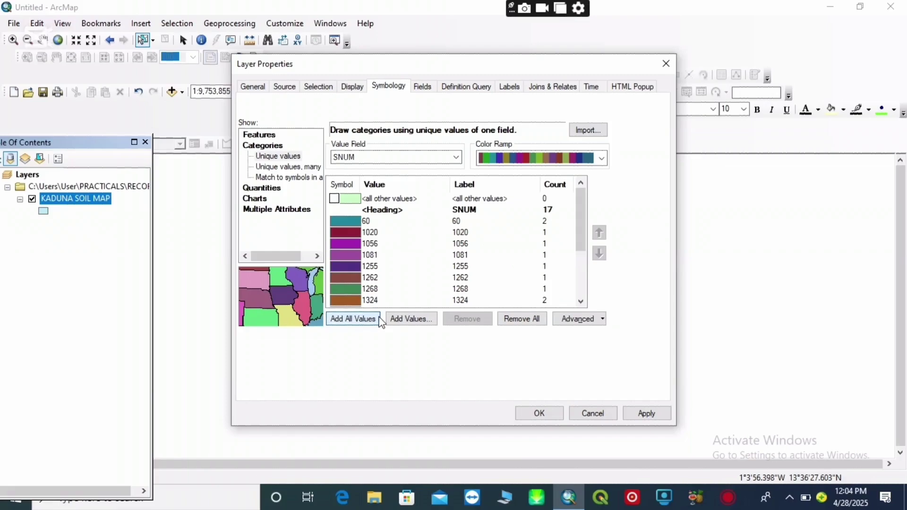
click(643, 414)
click(538, 414)
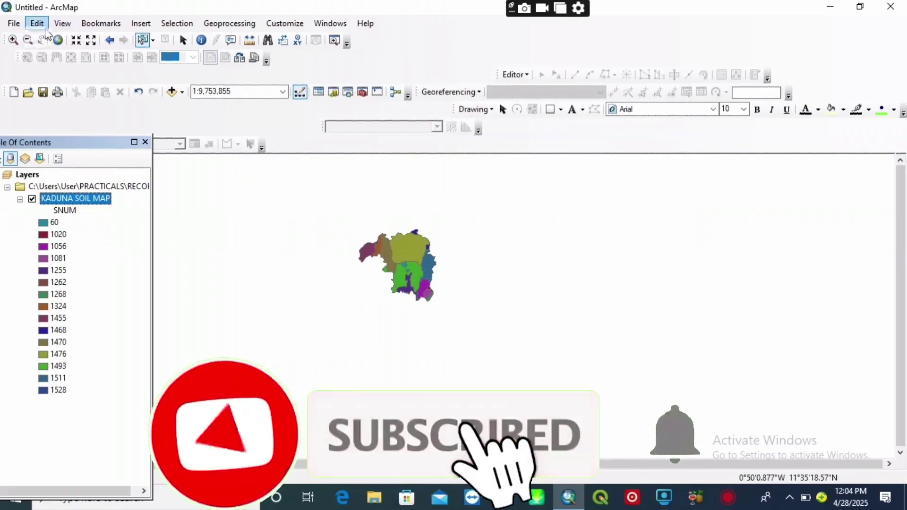
- Zoom to about 1:3,000,000 on the Kaduna soil map and pan it right and down
right_click(27, 174)
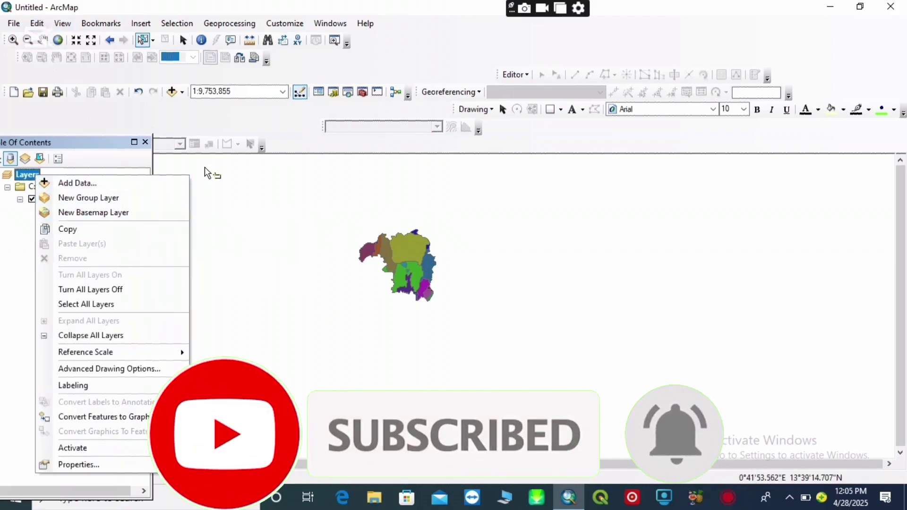
click(115, 128)
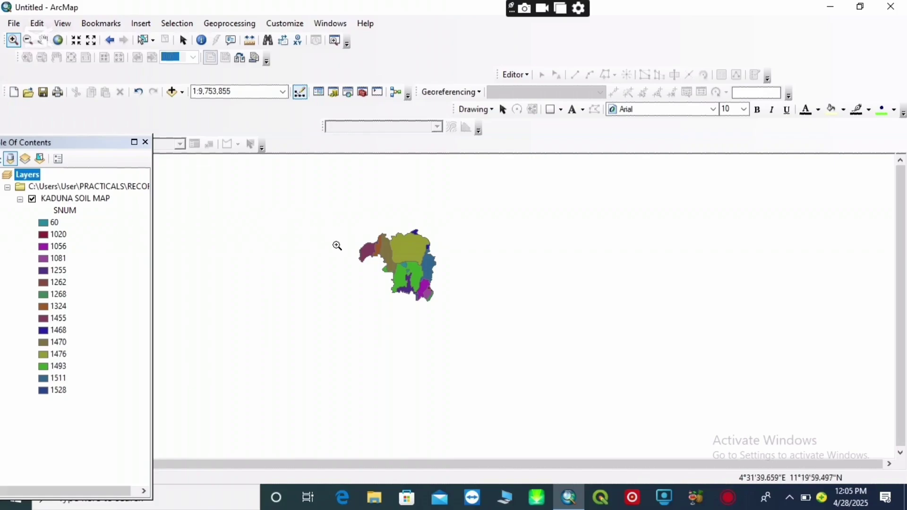
scroll(430, 261, up, 3)
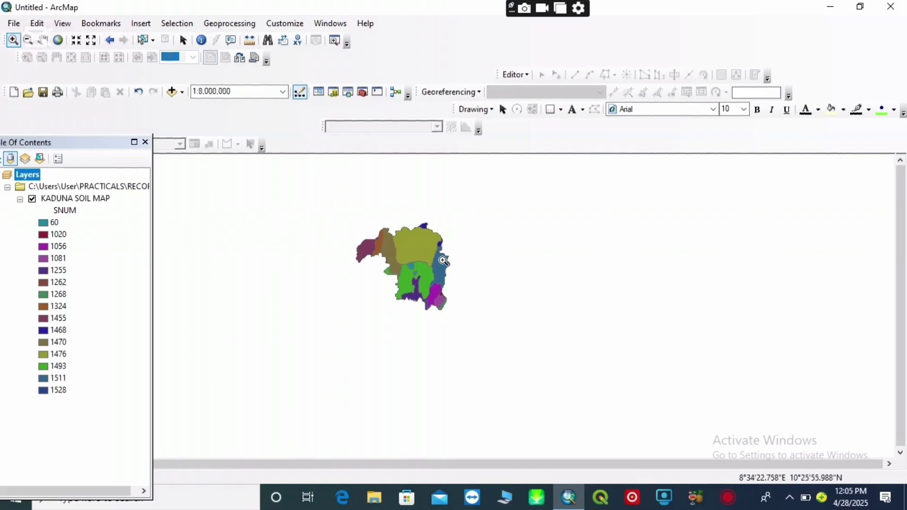
scroll(443, 261, up, 1)
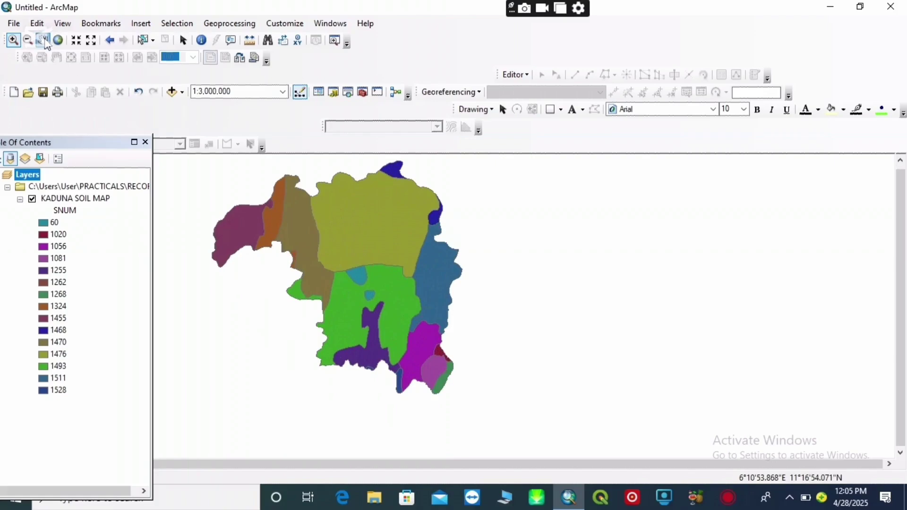
drag(292, 212, 370, 239)
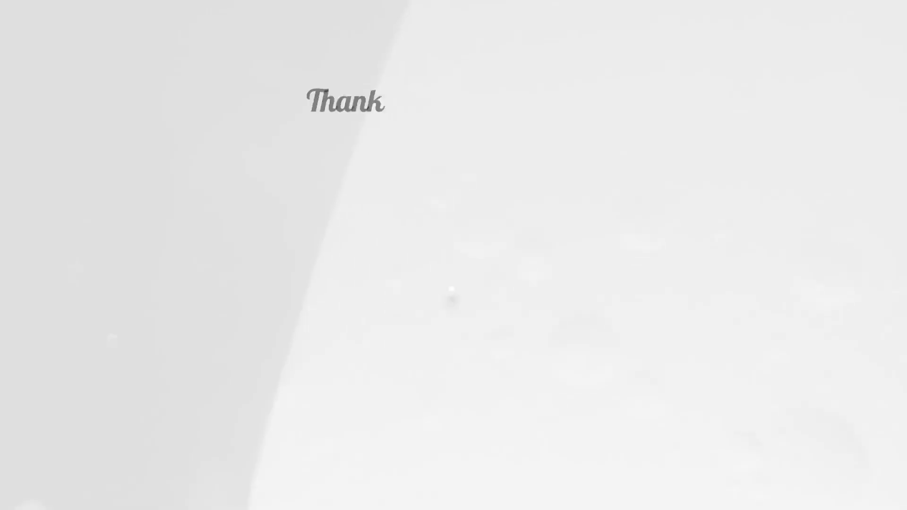